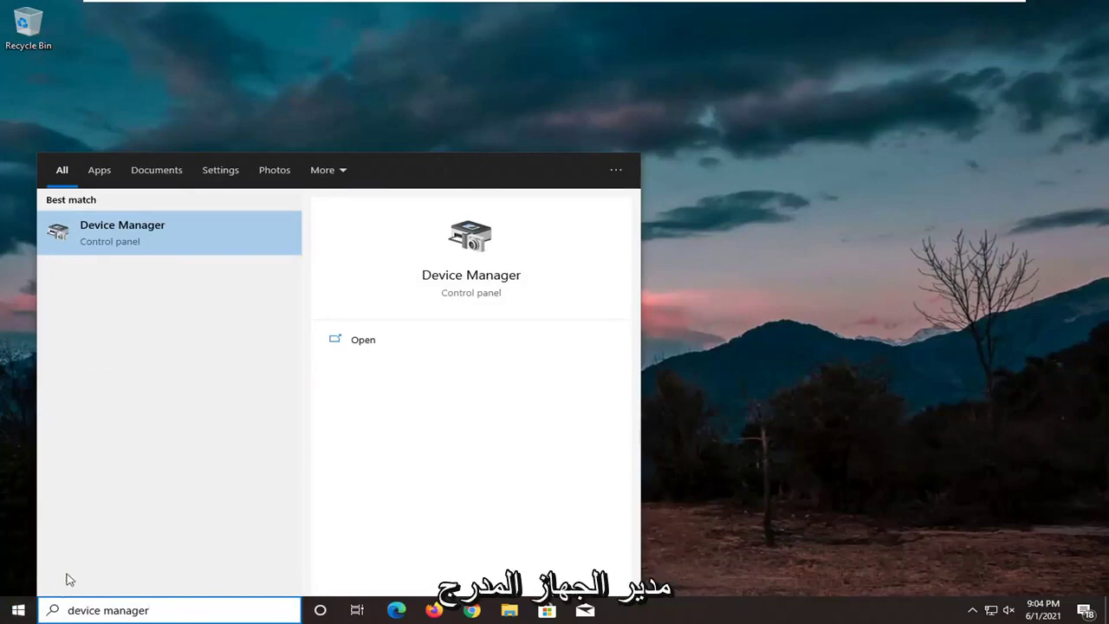
- Open Device Manager, expand Universal Serial Bus controllers and select the USB 3.1 eXtensible Host Controller
{"action": "left_click", "coordinate": [155, 235]}
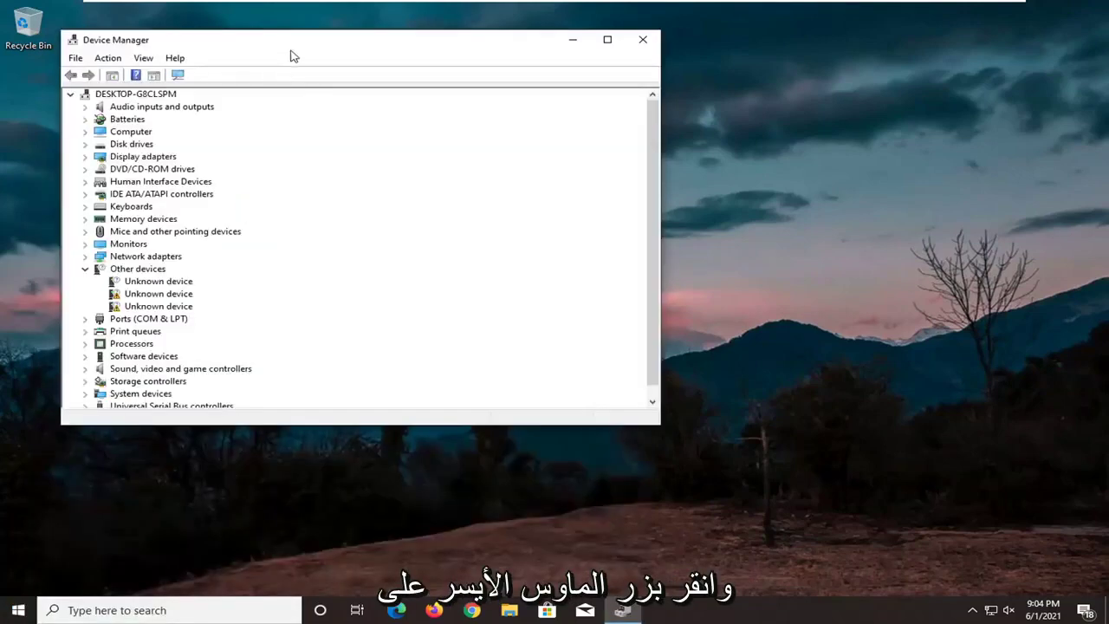
{"action": "left_click_drag", "start_coordinate": [291, 56], "coordinate": [441, 90]}
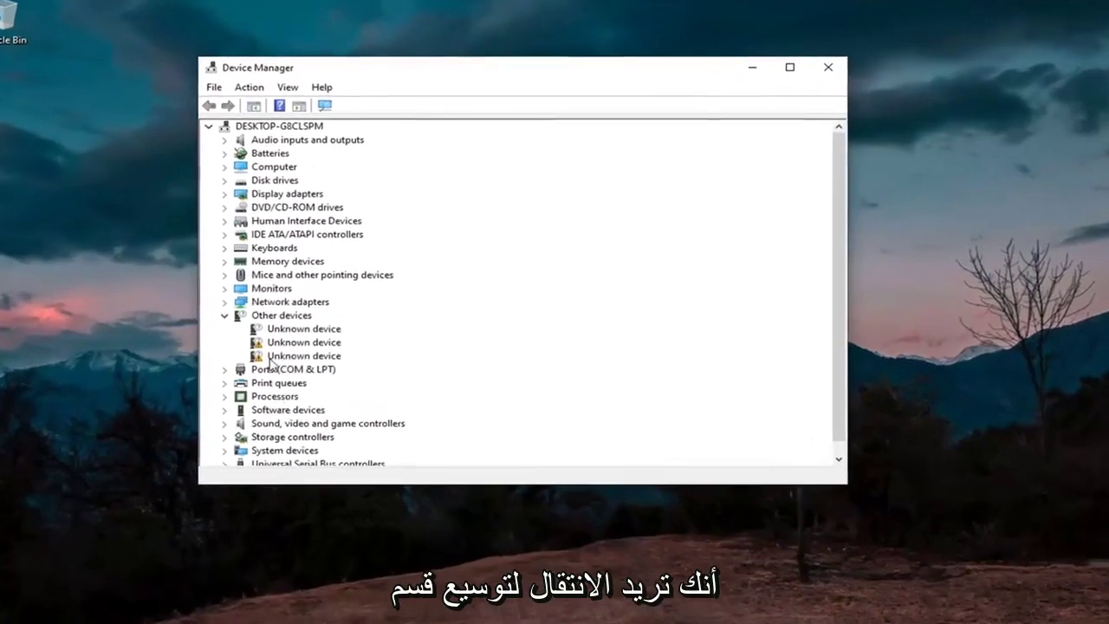
{"action": "scroll", "coordinate": [271, 363], "scroll_direction": "down", "scroll_amount": 1}
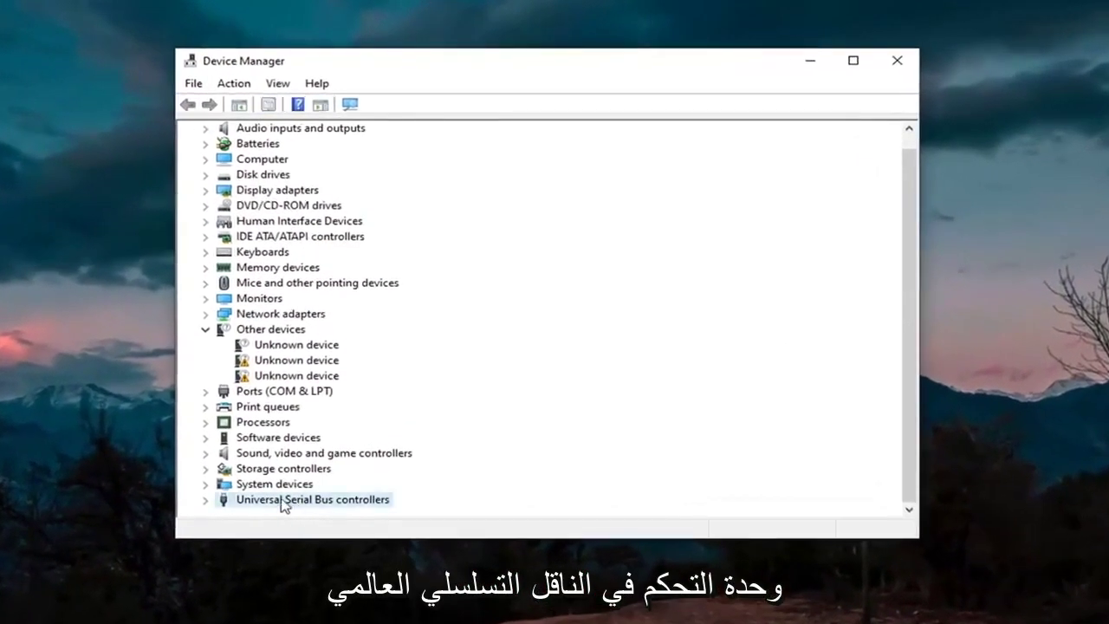
{"action": "double_click", "coordinate": [289, 500]}
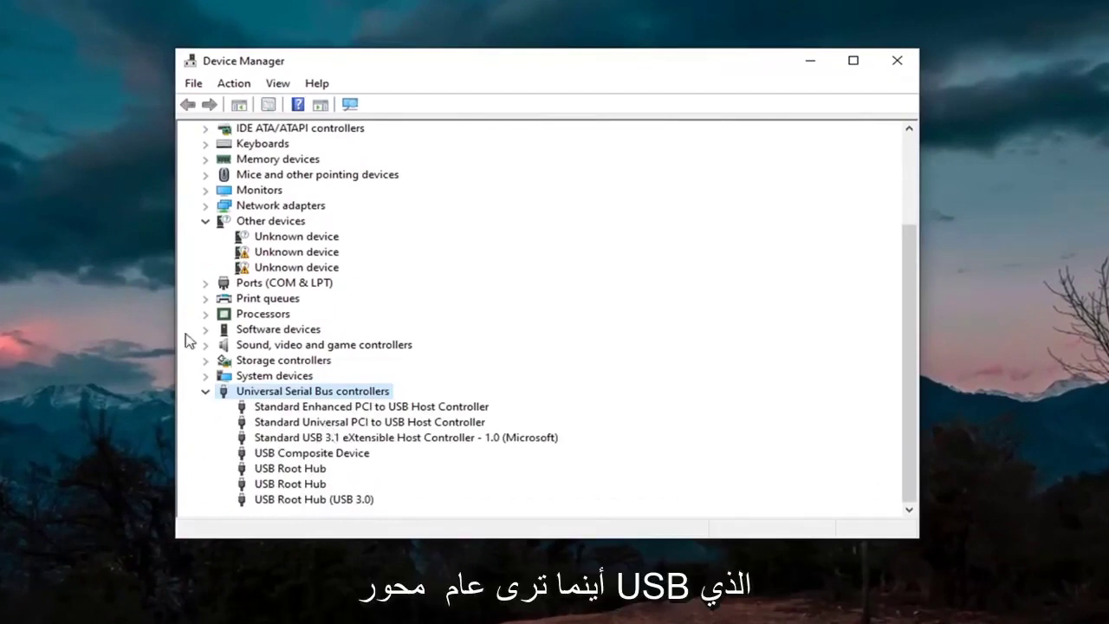
{"action": "left_click", "coordinate": [311, 453]}
{"action": "left_click", "coordinate": [341, 437]}
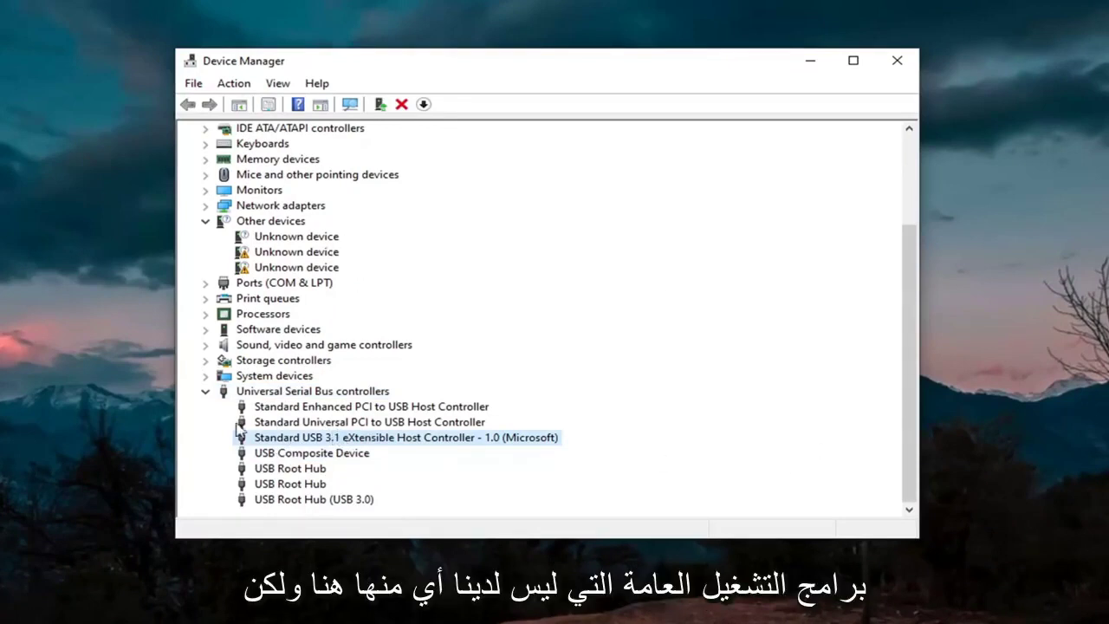
- Install the USB xHCI Compliant Host Controller driver on the USB 3.1 controller, then close Device Manager
{"action": "right_click", "coordinate": [296, 442]}
{"action": "left_click", "coordinate": [344, 452]}
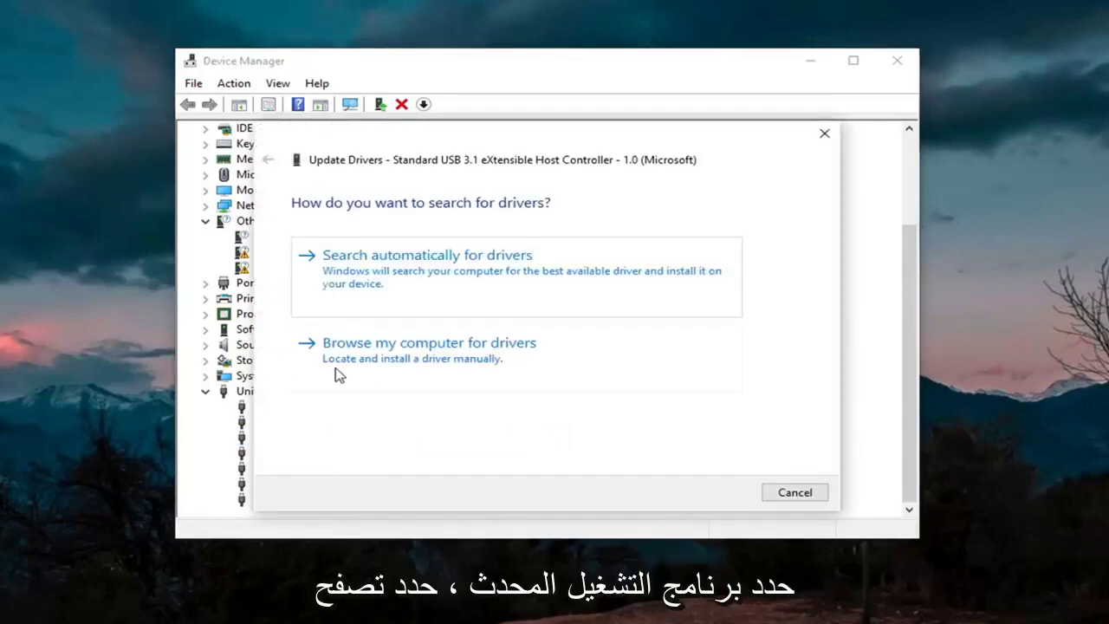
{"action": "left_click", "coordinate": [443, 361]}
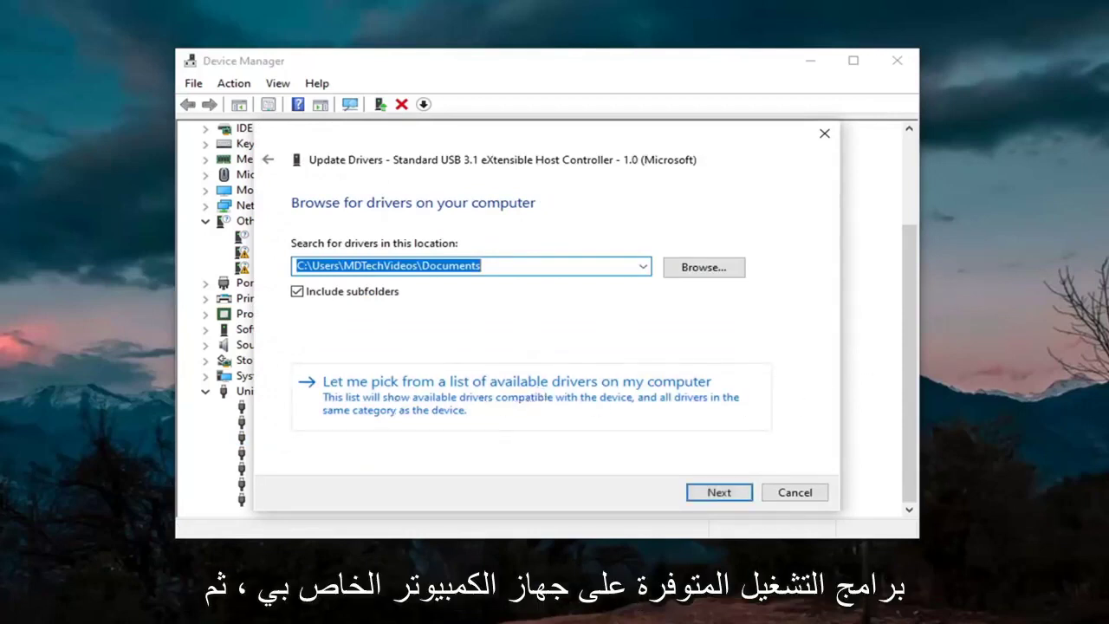
{"action": "left_click", "coordinate": [504, 400]}
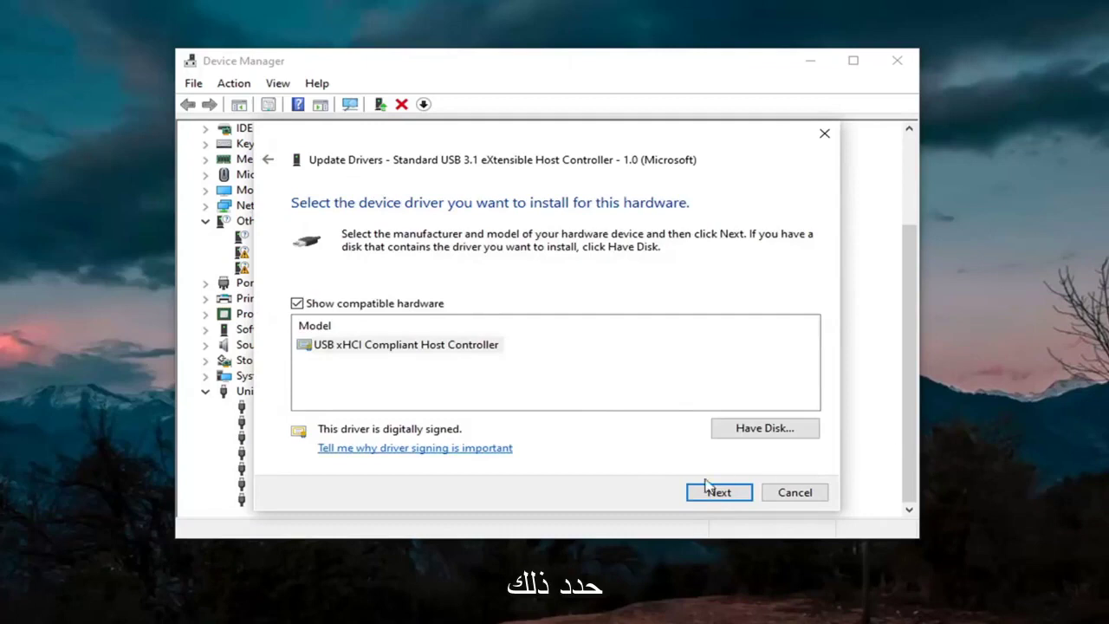
{"action": "left_click", "coordinate": [707, 487]}
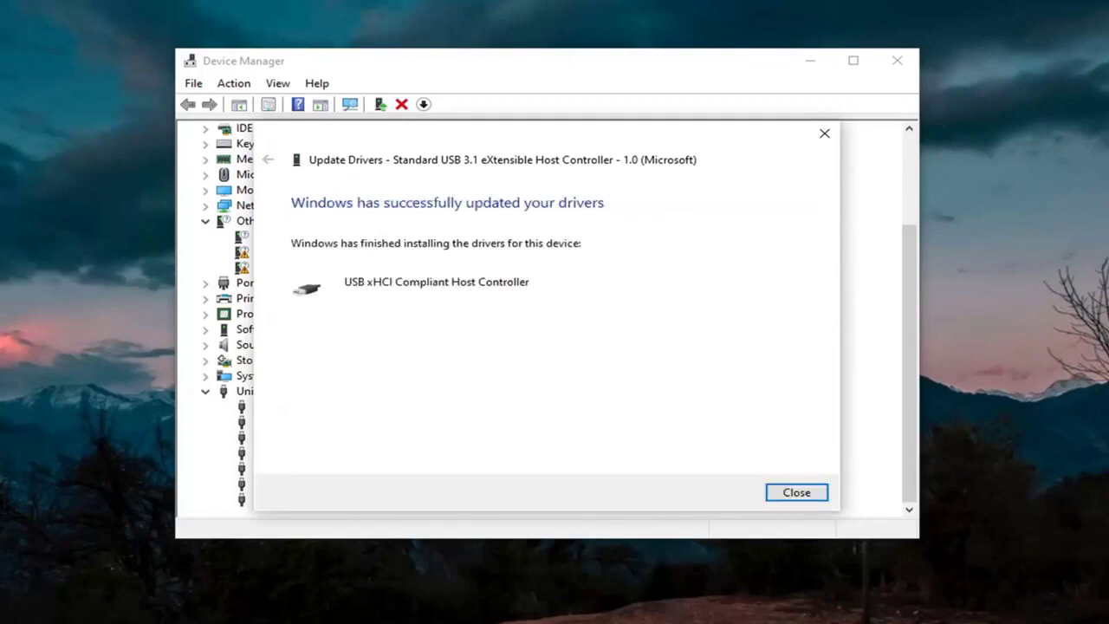
{"action": "left_click", "coordinate": [797, 493]}
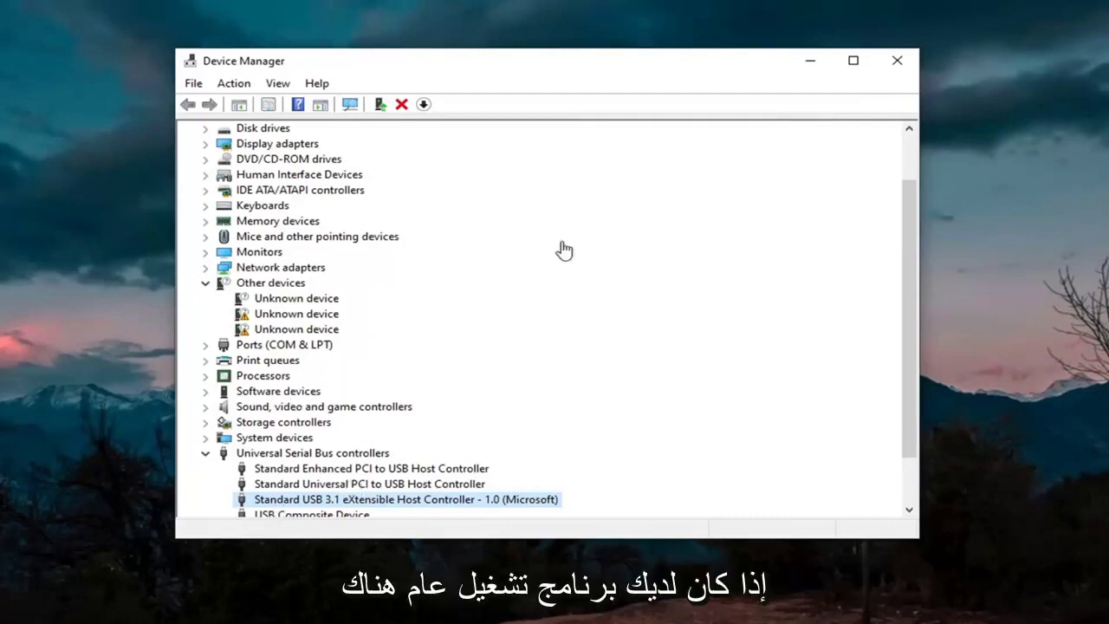
{"action": "left_click", "coordinate": [892, 64]}
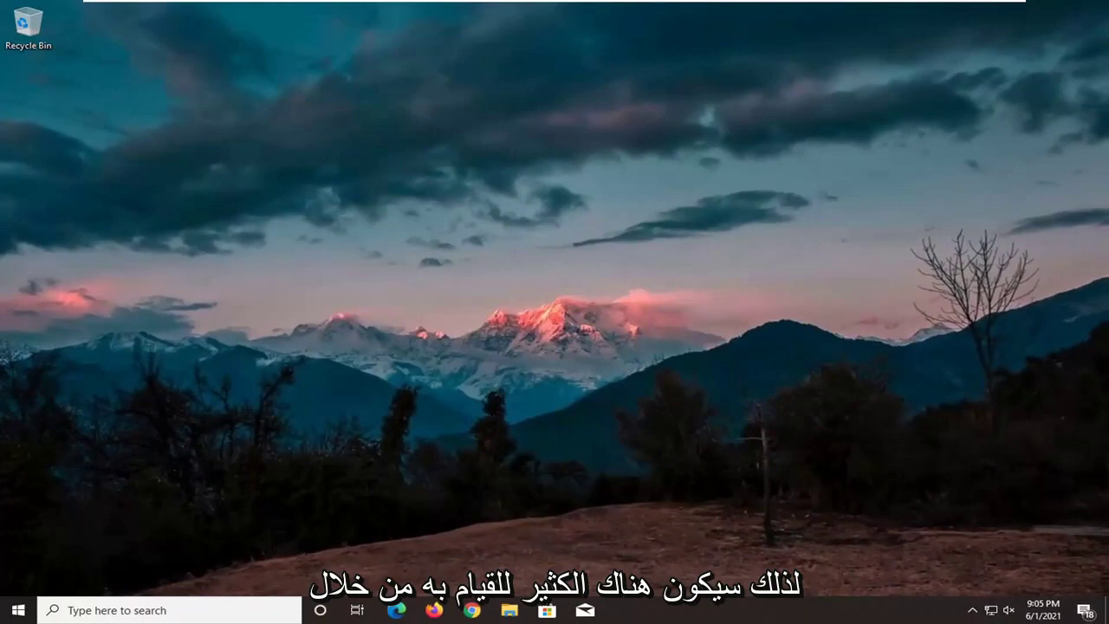
- Open This PC in File Explorer and show Local Disk (C:) Properties (34.4 GB free of 59.0 GB)
{"action": "left_click", "coordinate": [511, 610]}
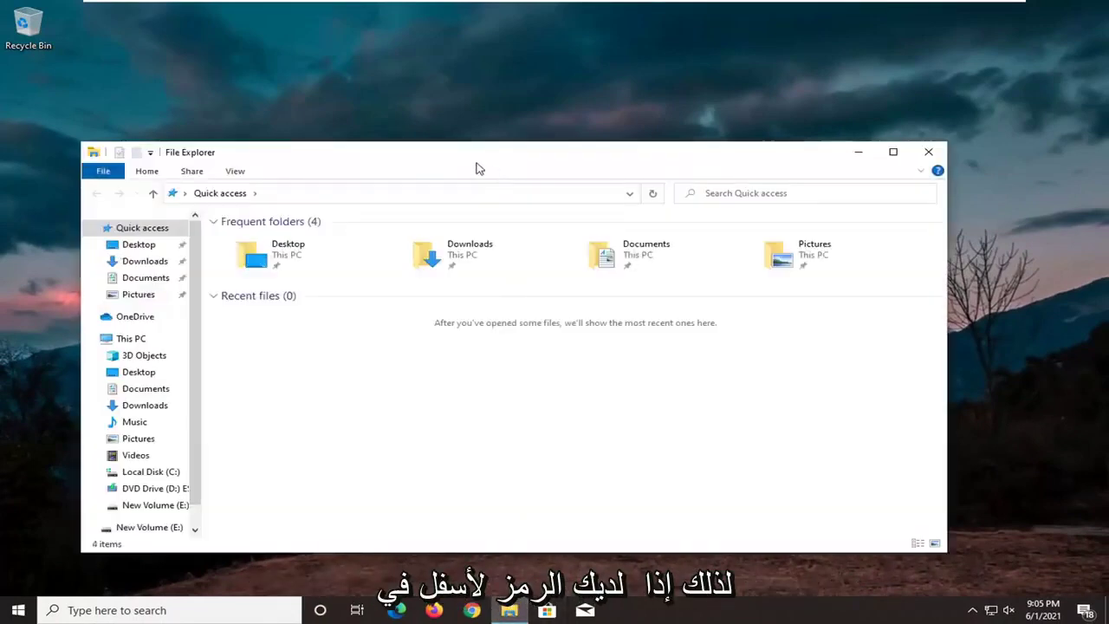
{"action": "left_click_drag", "start_coordinate": [479, 169], "coordinate": [502, 99]}
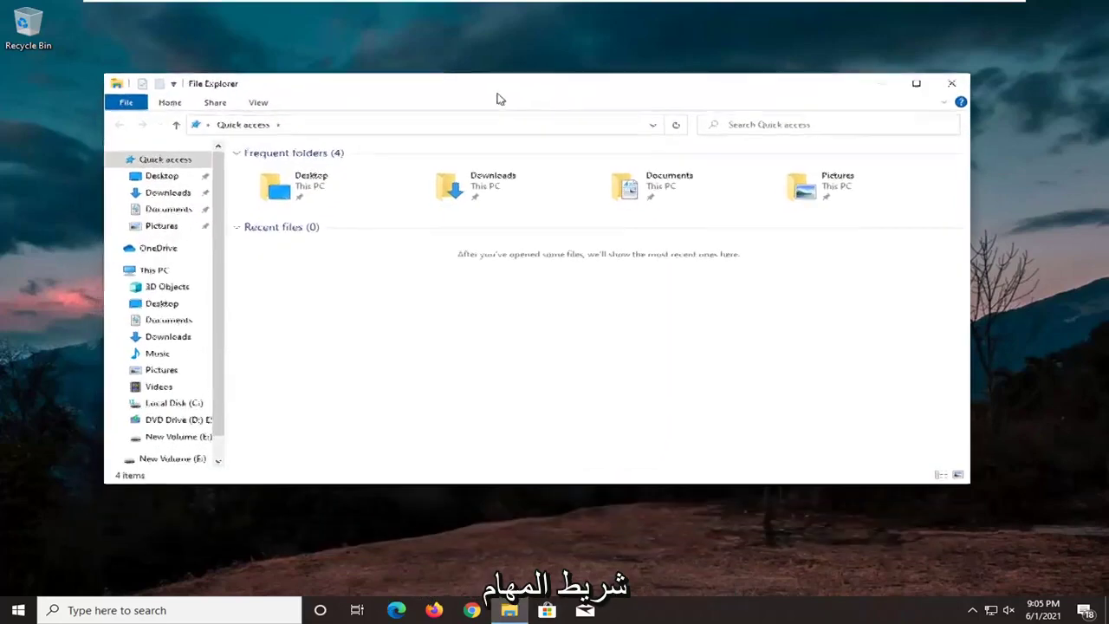
{"action": "left_click", "coordinate": [154, 270]}
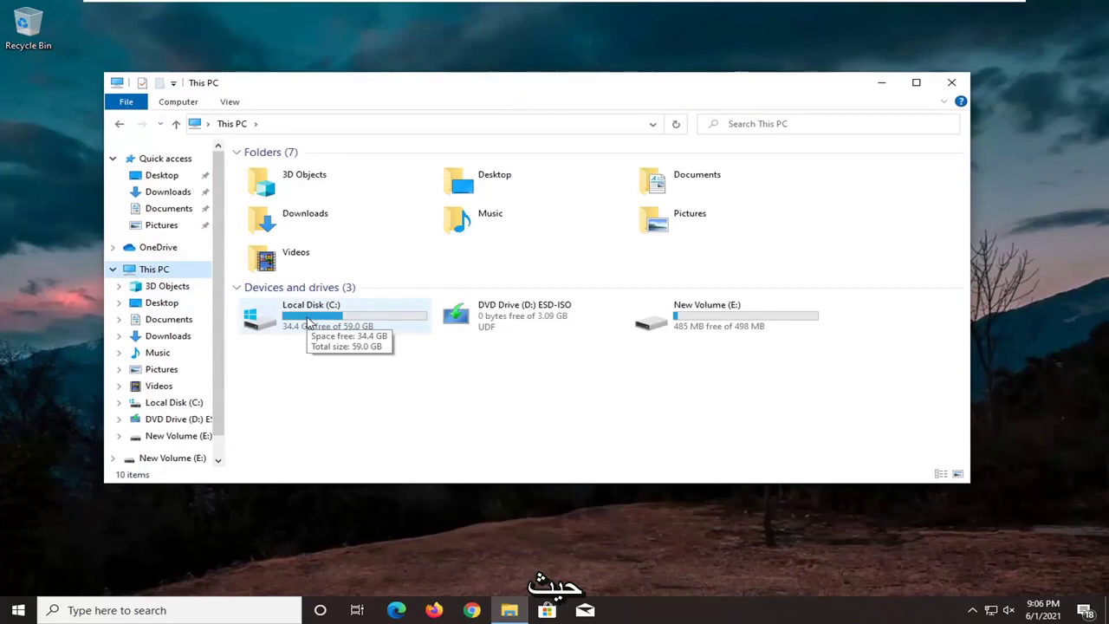
{"action": "left_click", "coordinate": [309, 321]}
{"action": "right_click", "coordinate": [309, 321]}
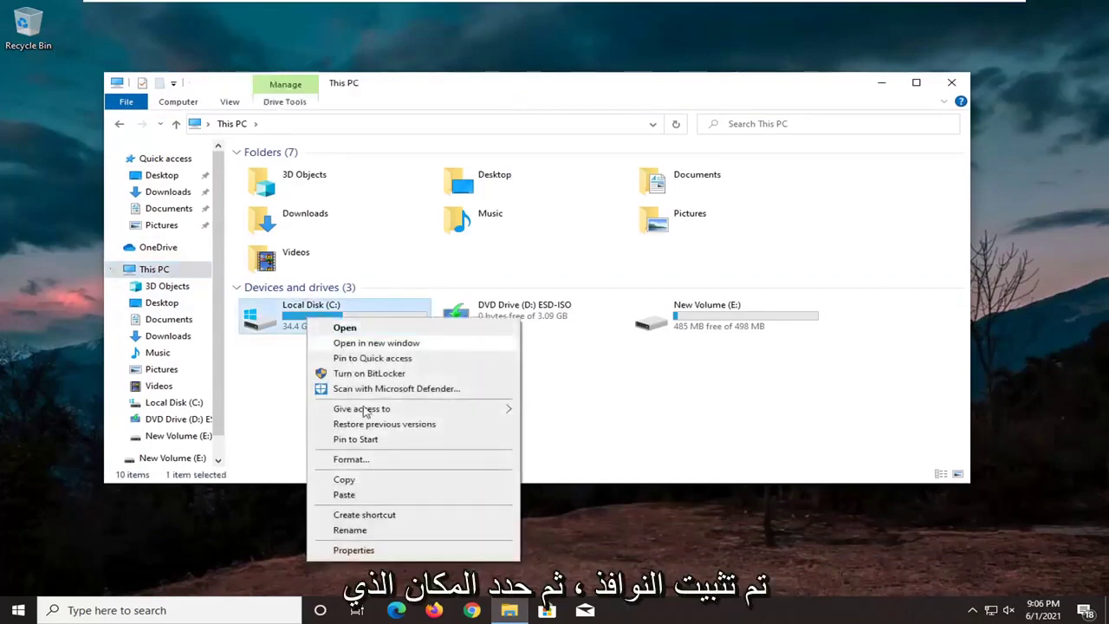
{"action": "left_click", "coordinate": [368, 551]}
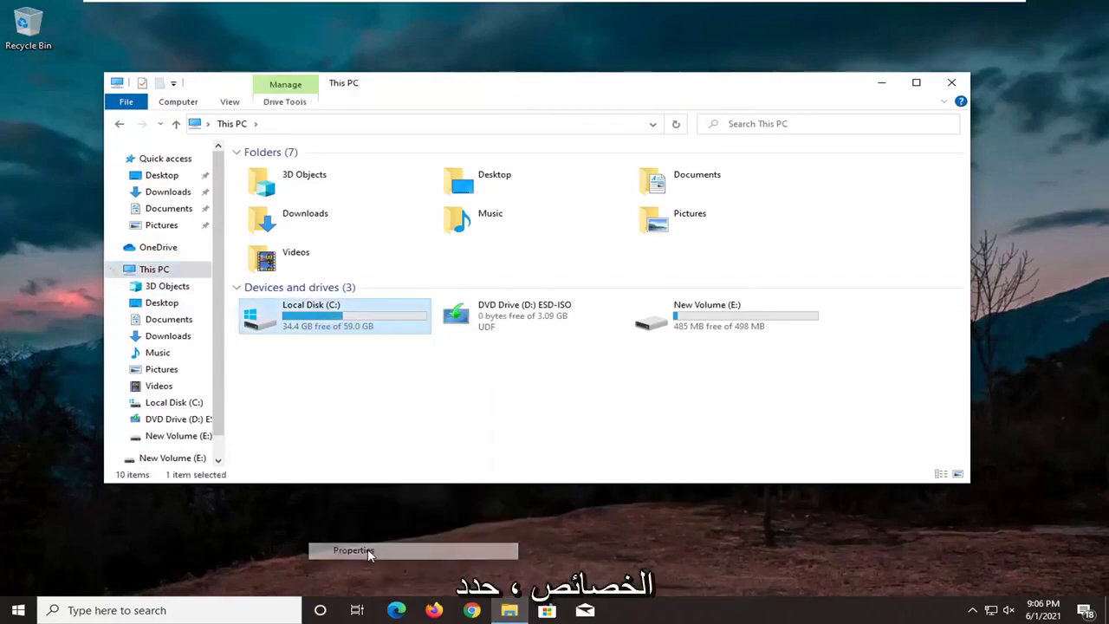
{"action": "left_click_drag", "start_coordinate": [436, 253], "coordinate": [498, 121]}
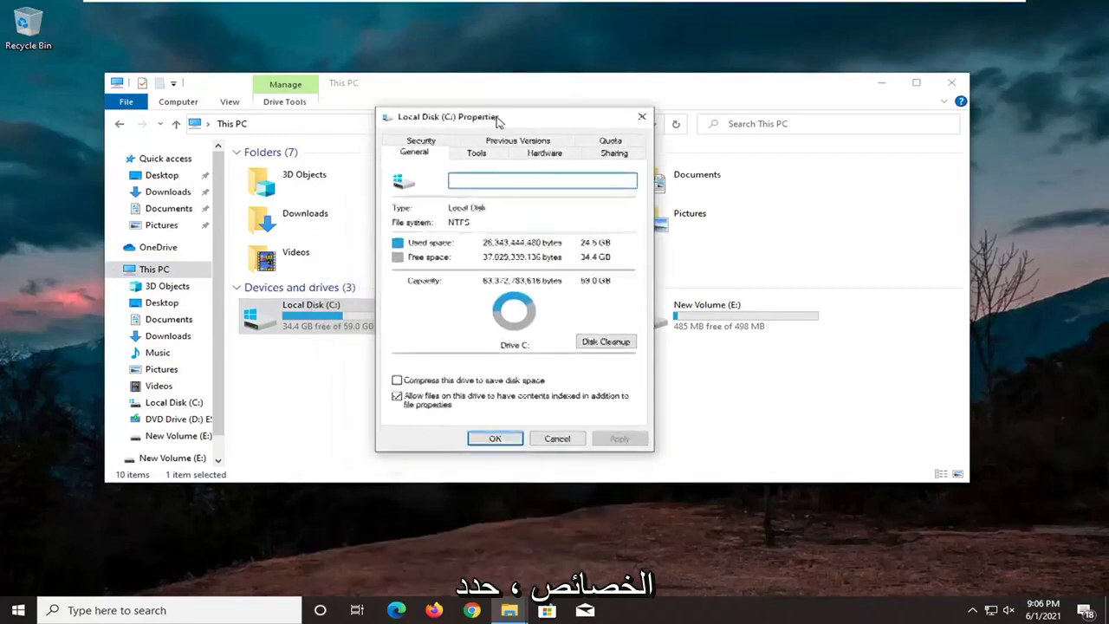
- Scan Local Disk (C:) with the Tools tab error check, confirm no errors, and close its properties
{"action": "left_click", "coordinate": [477, 154]}
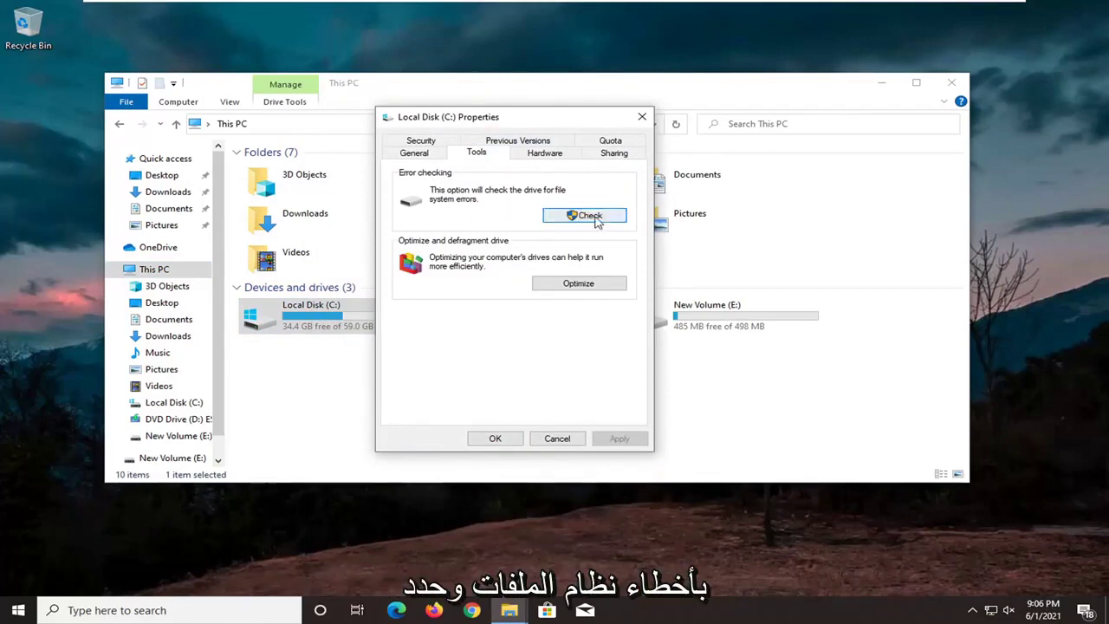
{"action": "left_click", "coordinate": [551, 216]}
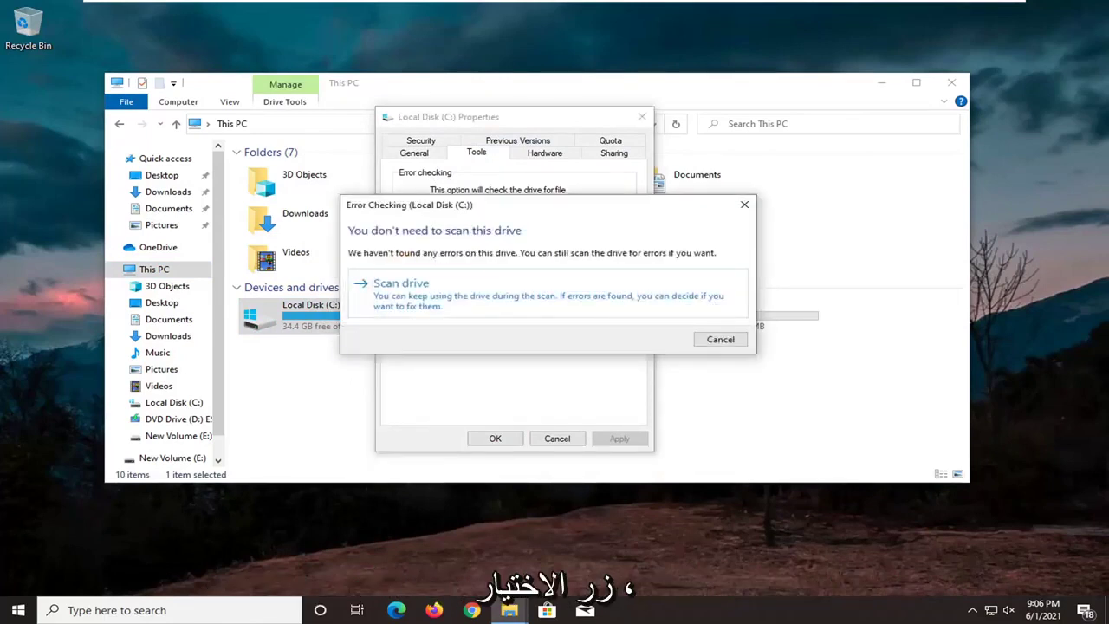
{"action": "left_click", "coordinate": [450, 297]}
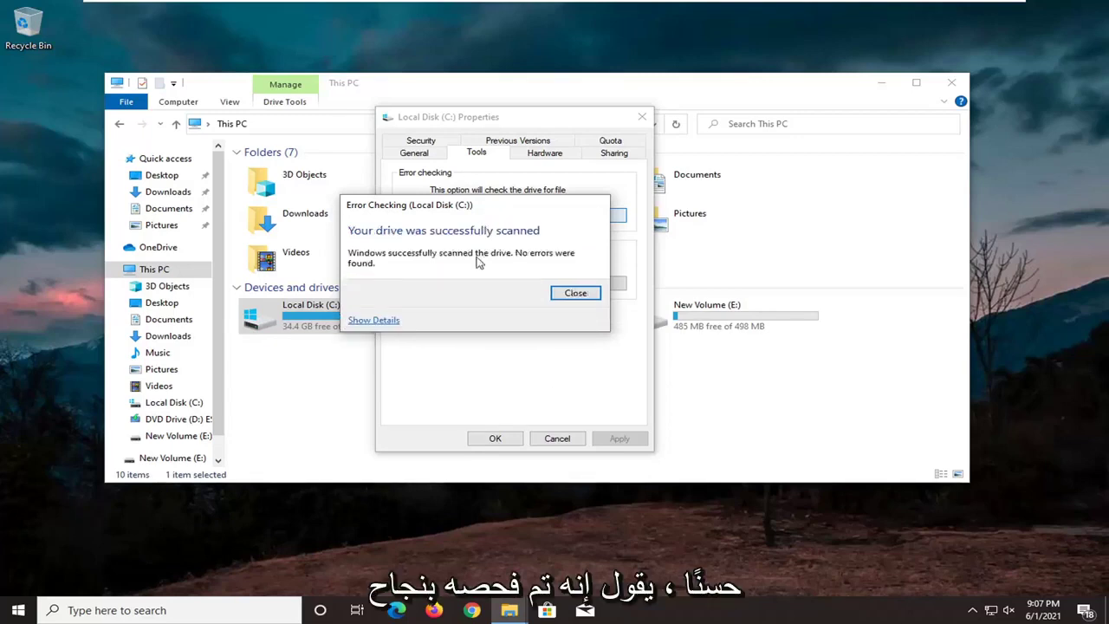
{"action": "left_click", "coordinate": [572, 292]}
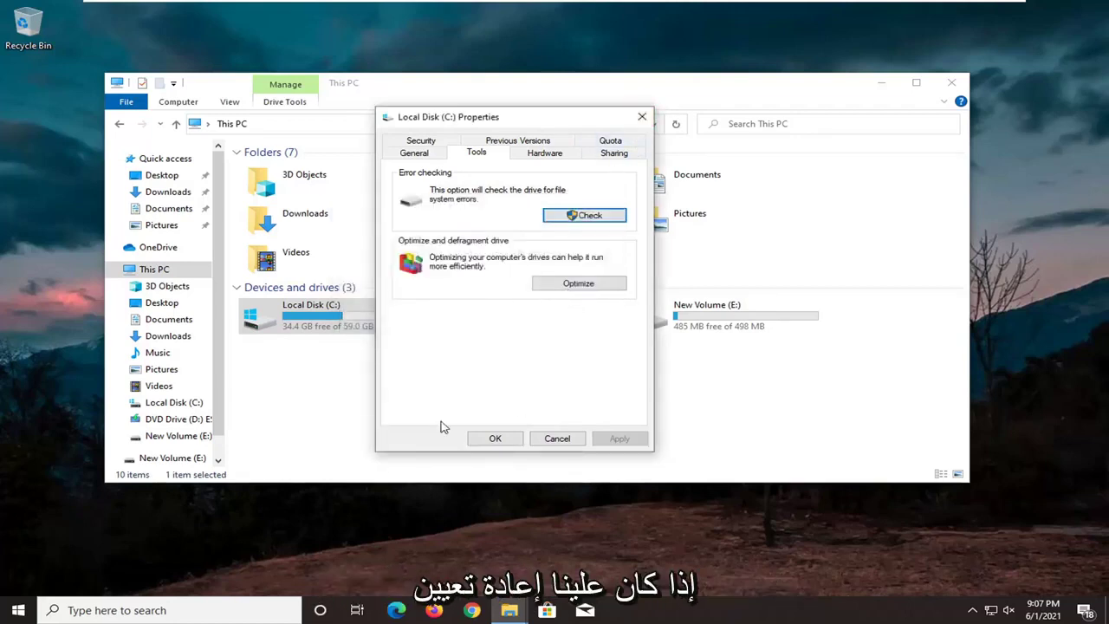
{"action": "left_click", "coordinate": [495, 439]}
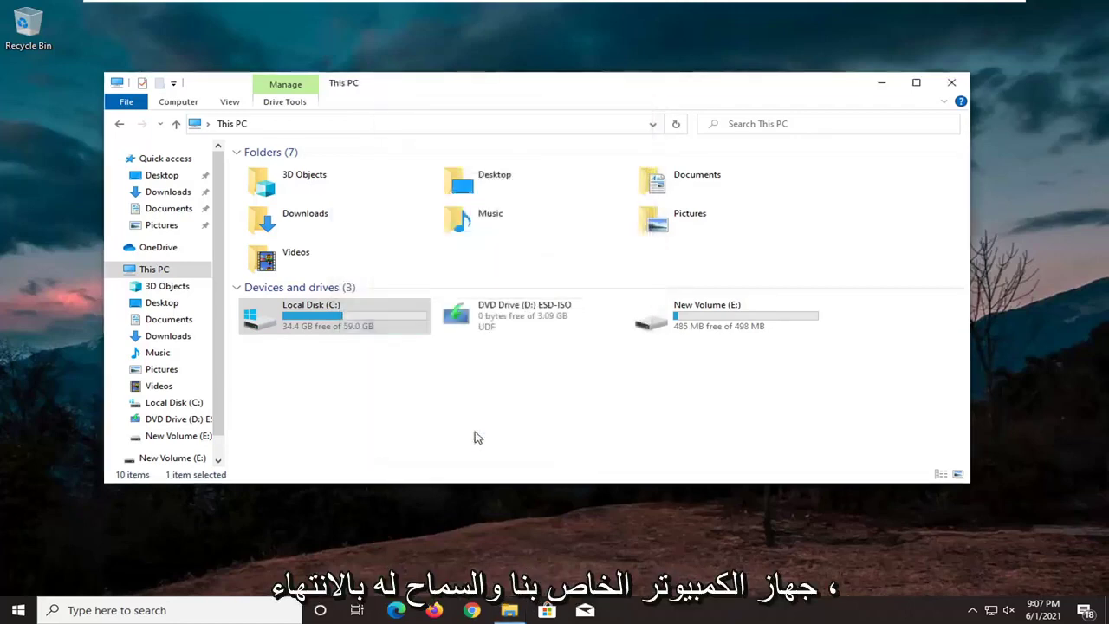
- Close File Explorer, reopen Device Manager via Start search, and expand Display adapters to VMware SVGA 3D
{"action": "left_click", "coordinate": [957, 84]}
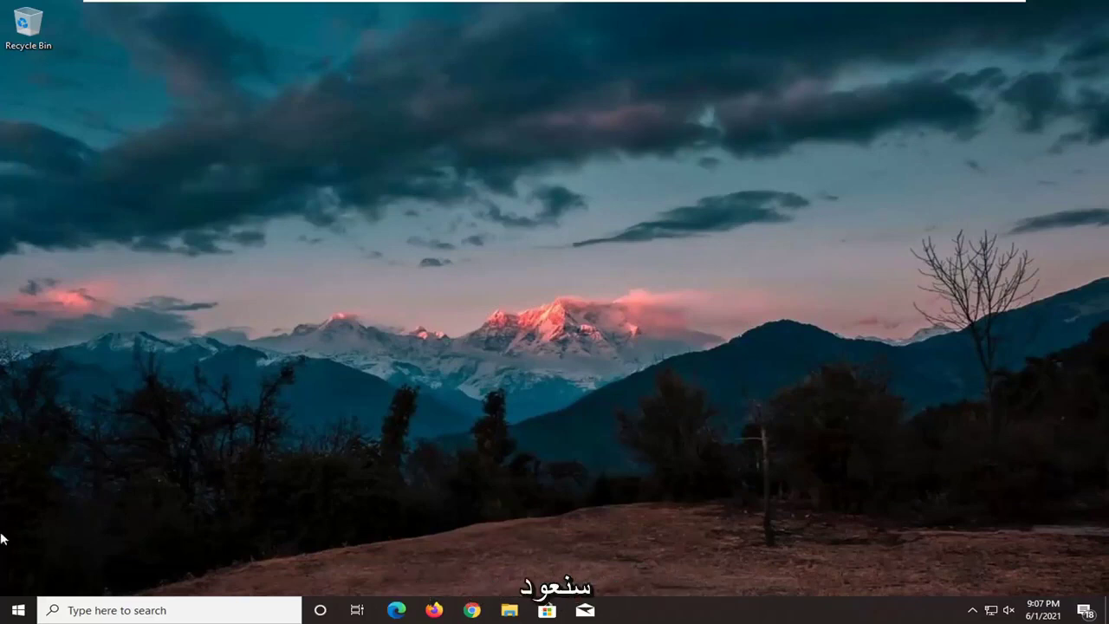
{"action": "left_click", "coordinate": [18, 610]}
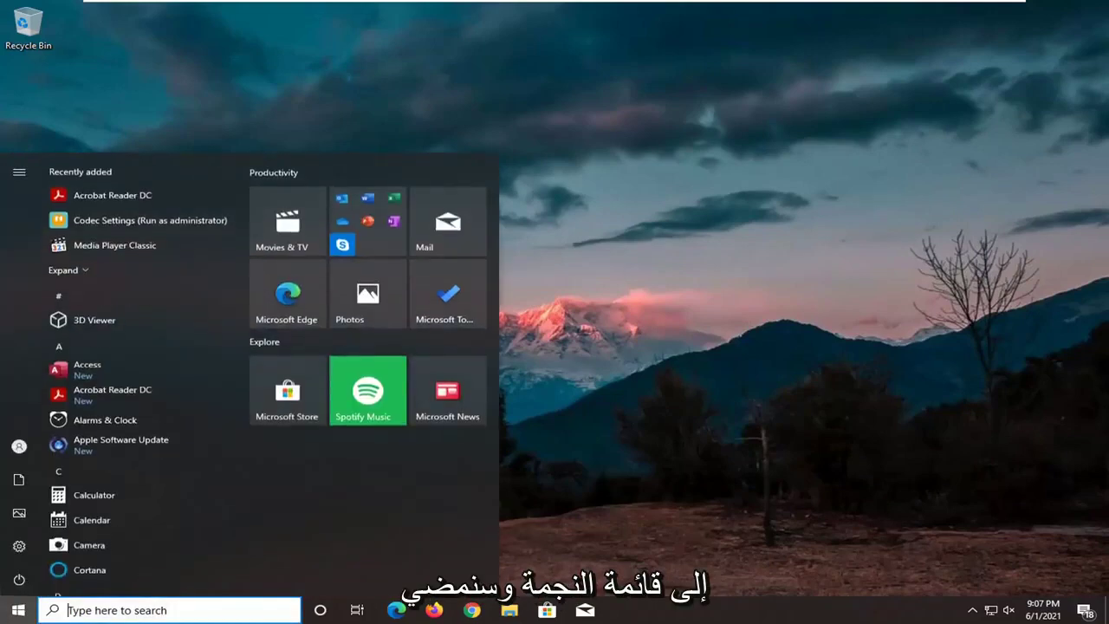
{"action": "type", "text": "device m"}
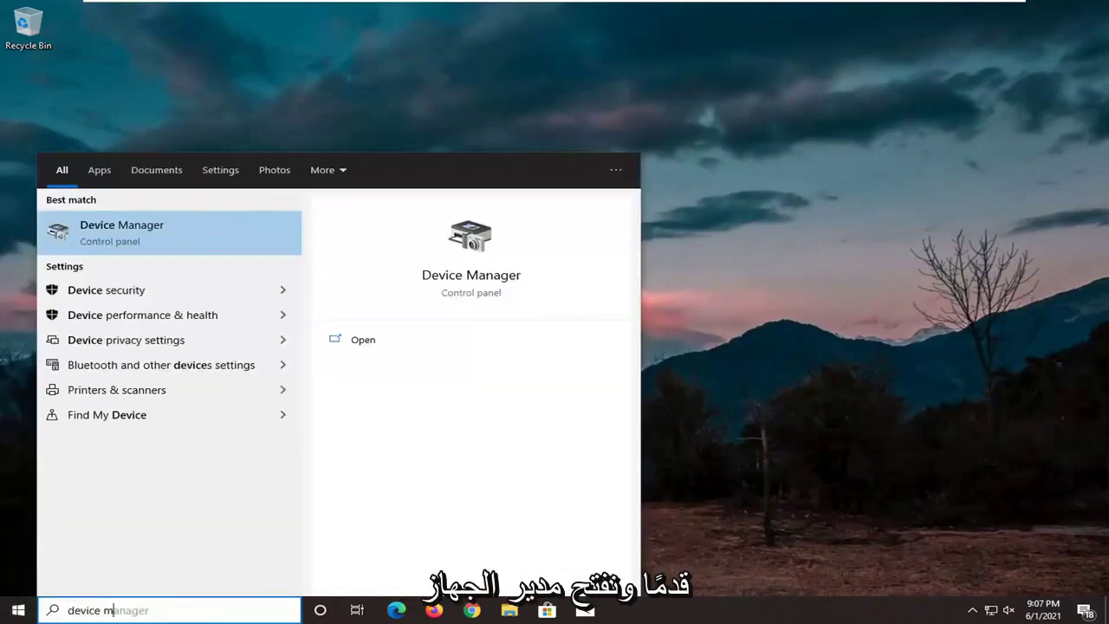
{"action": "type", "text": "anager"}
{"action": "key", "text": "Return"}
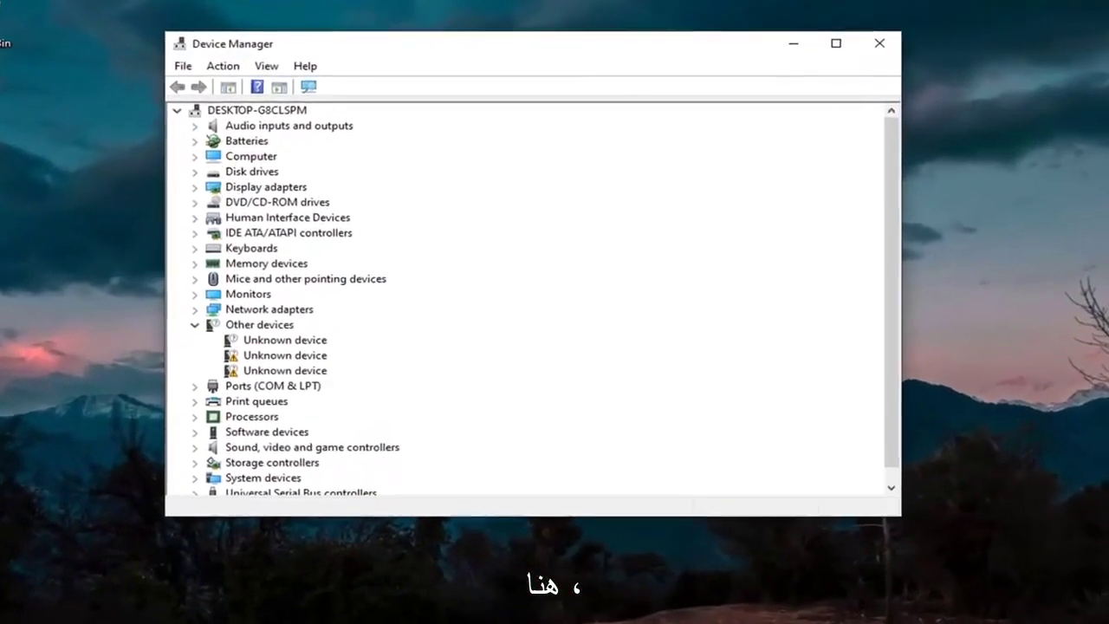
{"action": "double_click", "coordinate": [261, 190]}
{"action": "right_click", "coordinate": [251, 206]}
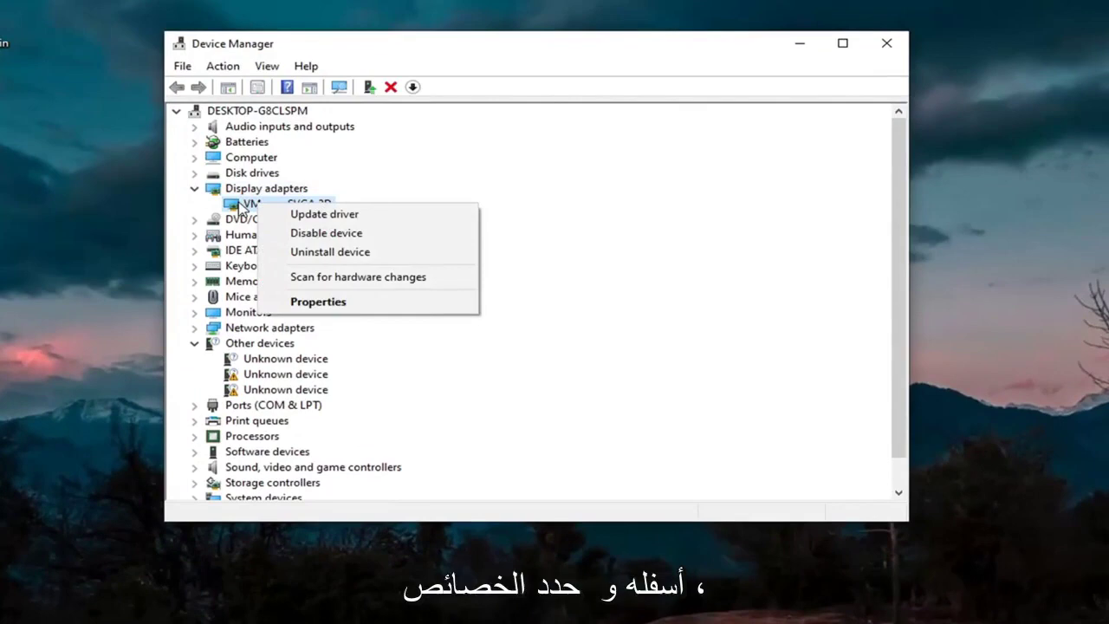
- From the VMware SVGA 3D Properties Driver tab, start Update Driver and browse this computer for drivers
{"action": "left_click", "coordinate": [299, 301]}
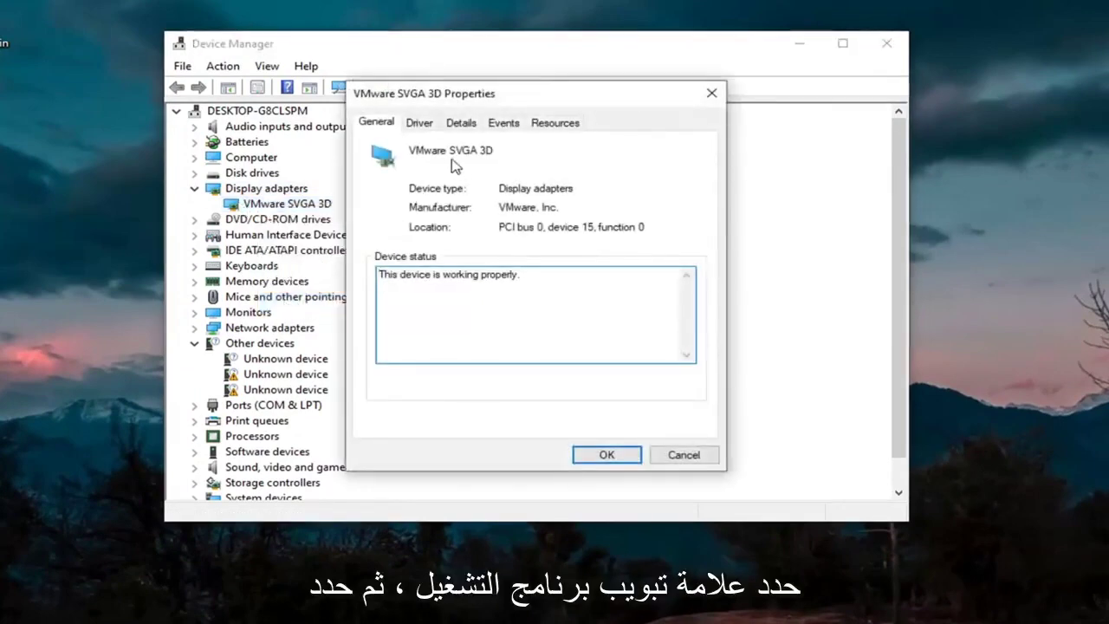
{"action": "left_click", "coordinate": [420, 127]}
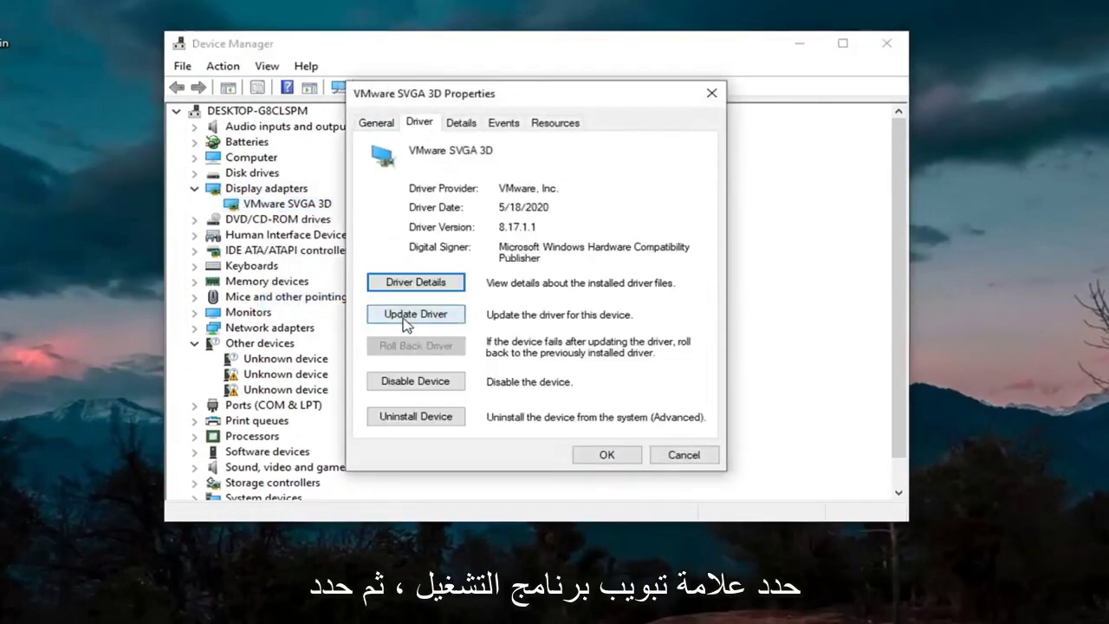
{"action": "left_click", "coordinate": [409, 324]}
{"action": "left_click", "coordinate": [388, 325]}
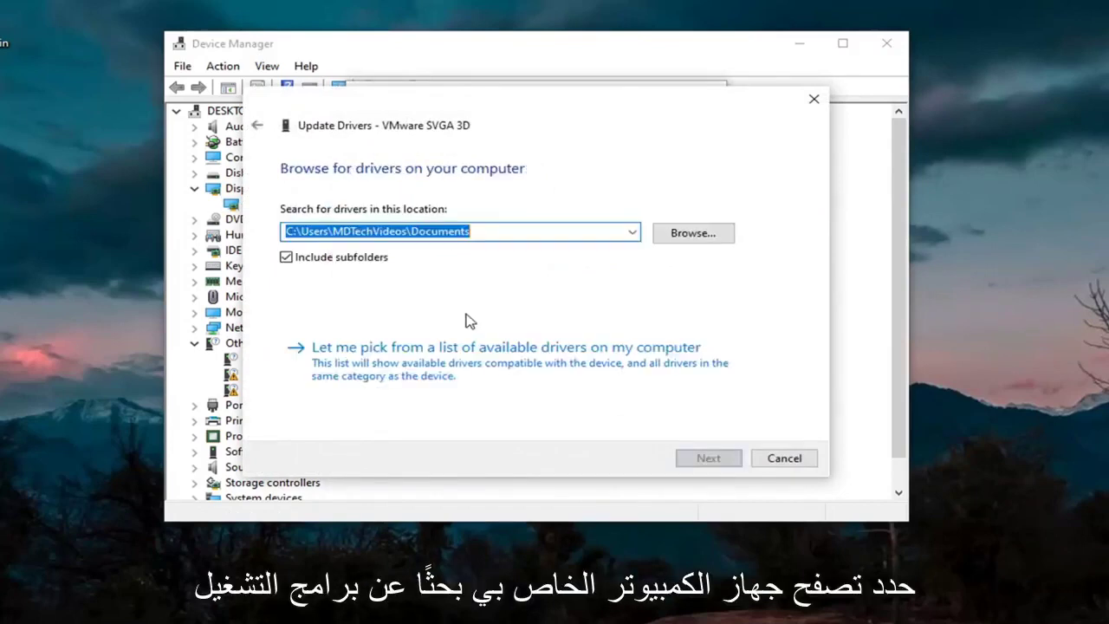
- Pick VMware SVGA 3D from the compatible driver list, install it, and close the wizard and Properties
{"action": "left_click", "coordinate": [440, 378]}
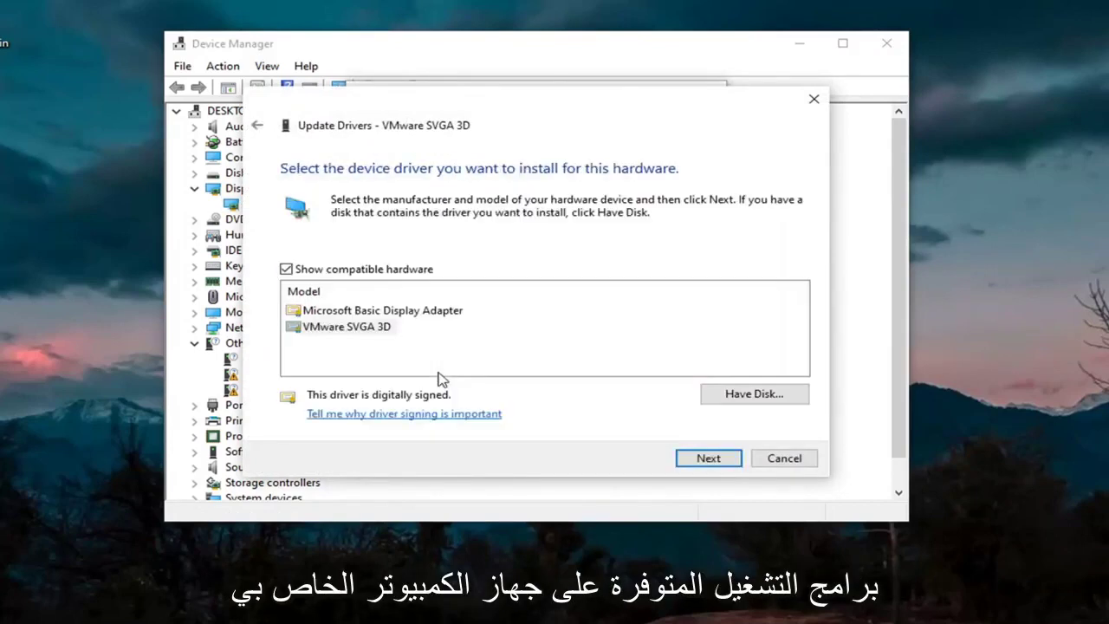
{"action": "left_click", "coordinate": [343, 335]}
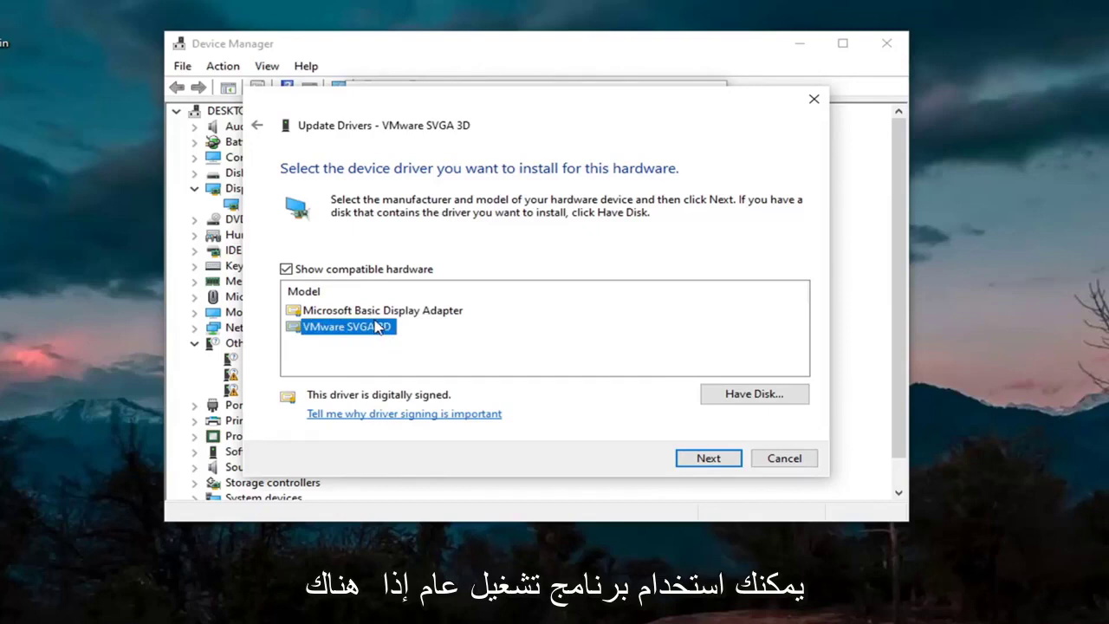
{"action": "left_click", "coordinate": [693, 459]}
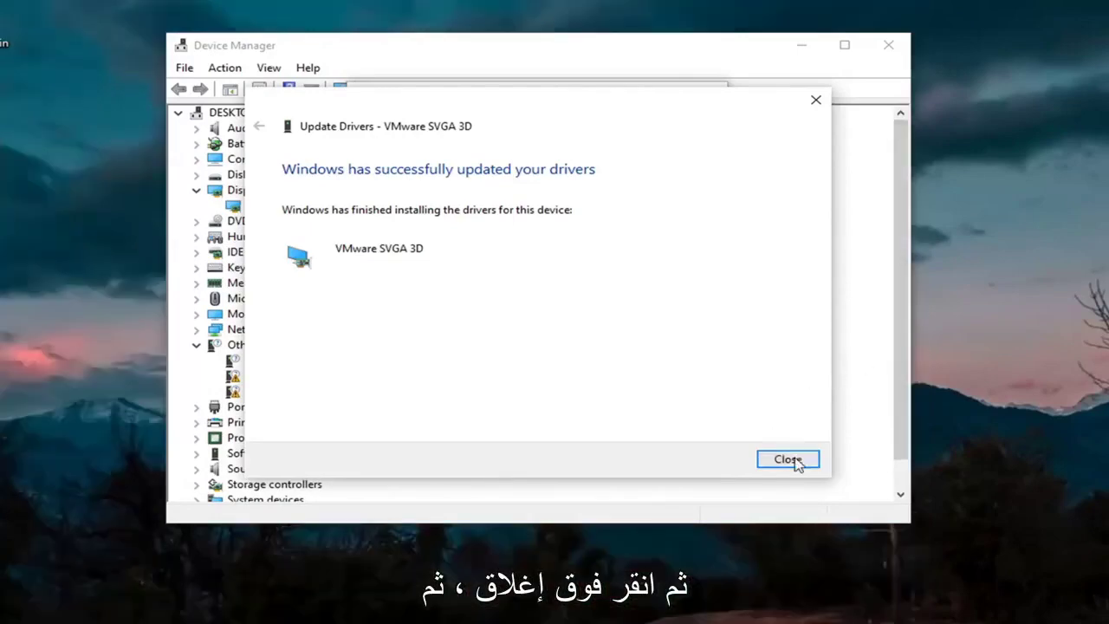
{"action": "left_click", "coordinate": [790, 460]}
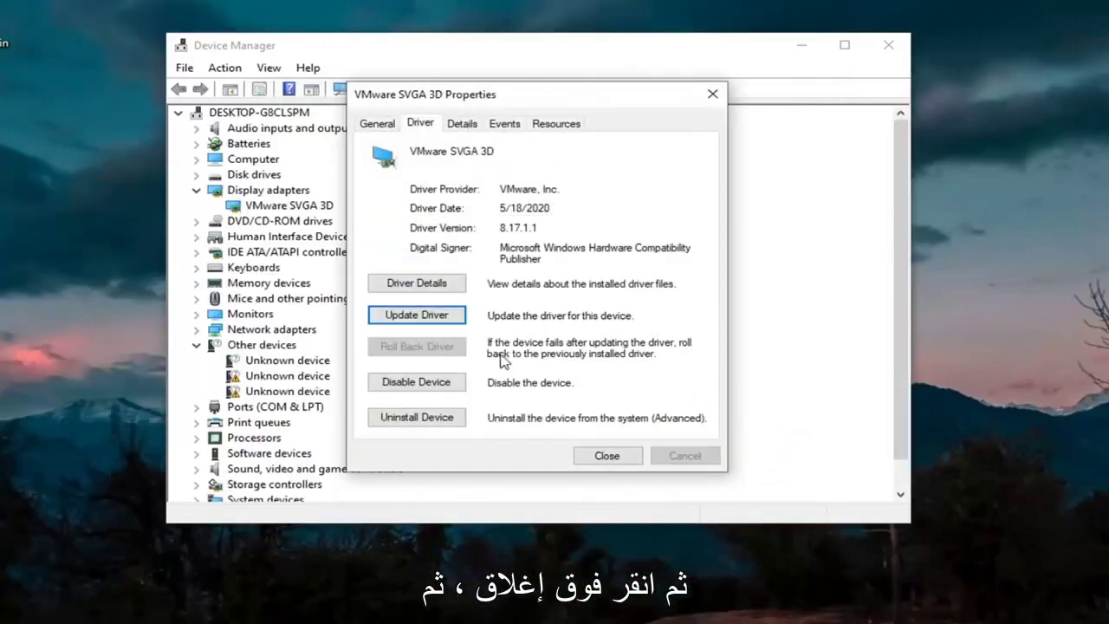
{"action": "left_click", "coordinate": [607, 456]}
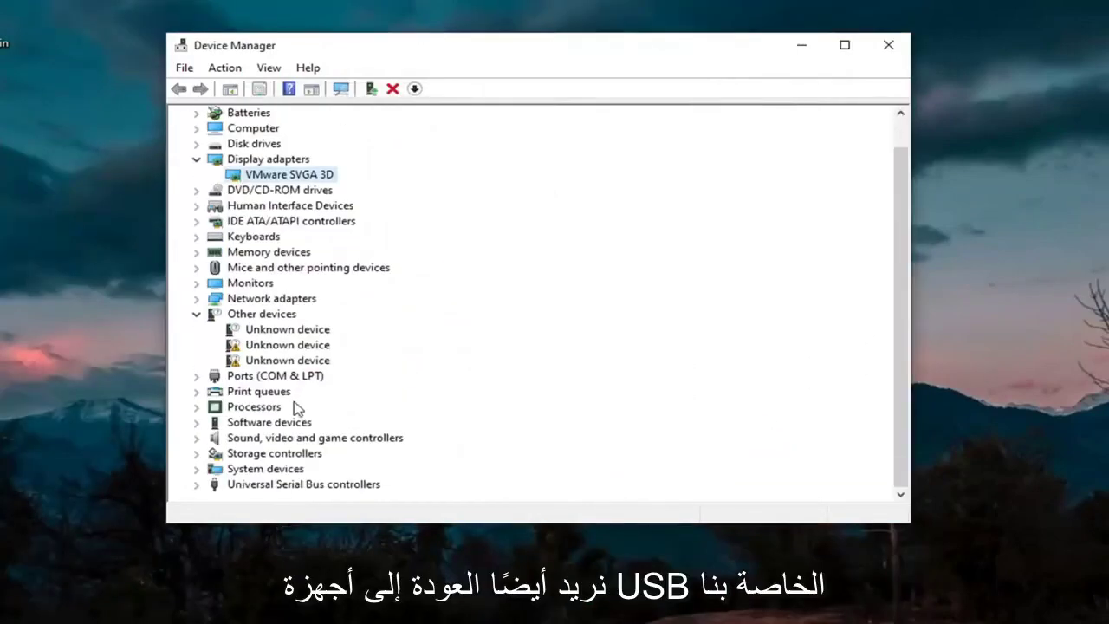
- Expand USB controllers, inspect both PCI to USB host controllers, then open the USB 3.1 eXtensible Host Controller properties
{"action": "left_click", "coordinate": [196, 484]}
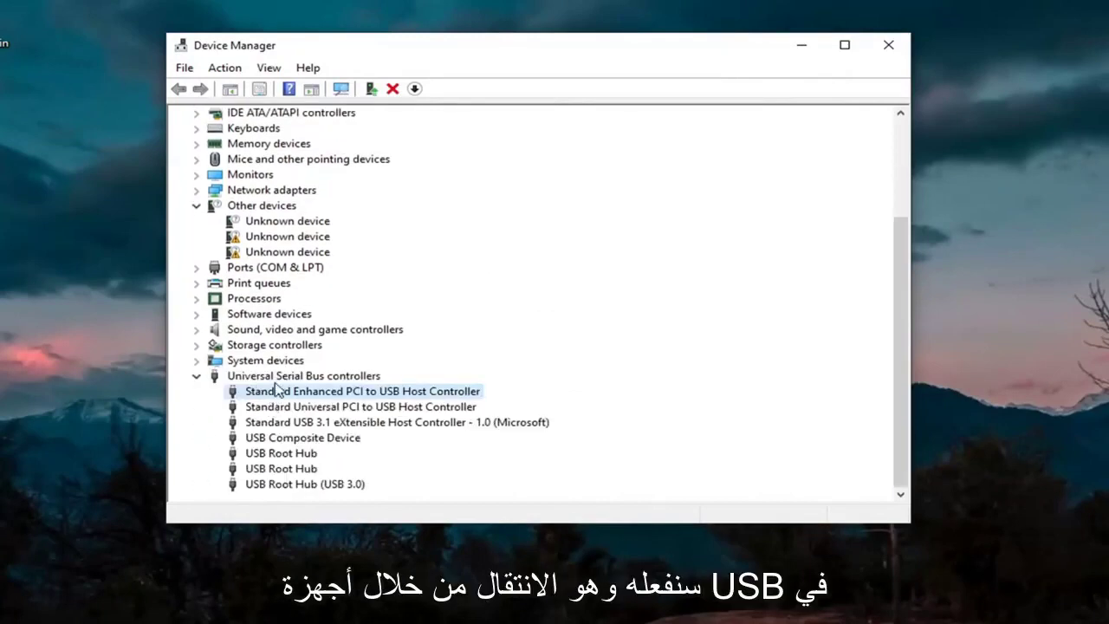
{"action": "double_click", "coordinate": [275, 392]}
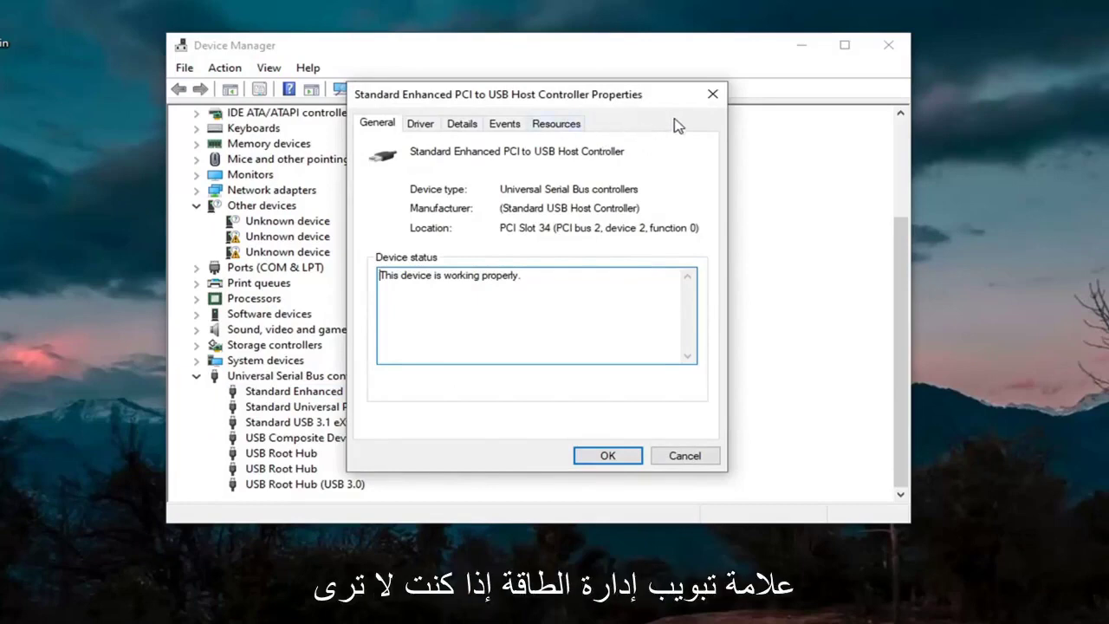
{"action": "left_click", "coordinate": [712, 94]}
{"action": "double_click", "coordinate": [290, 404]}
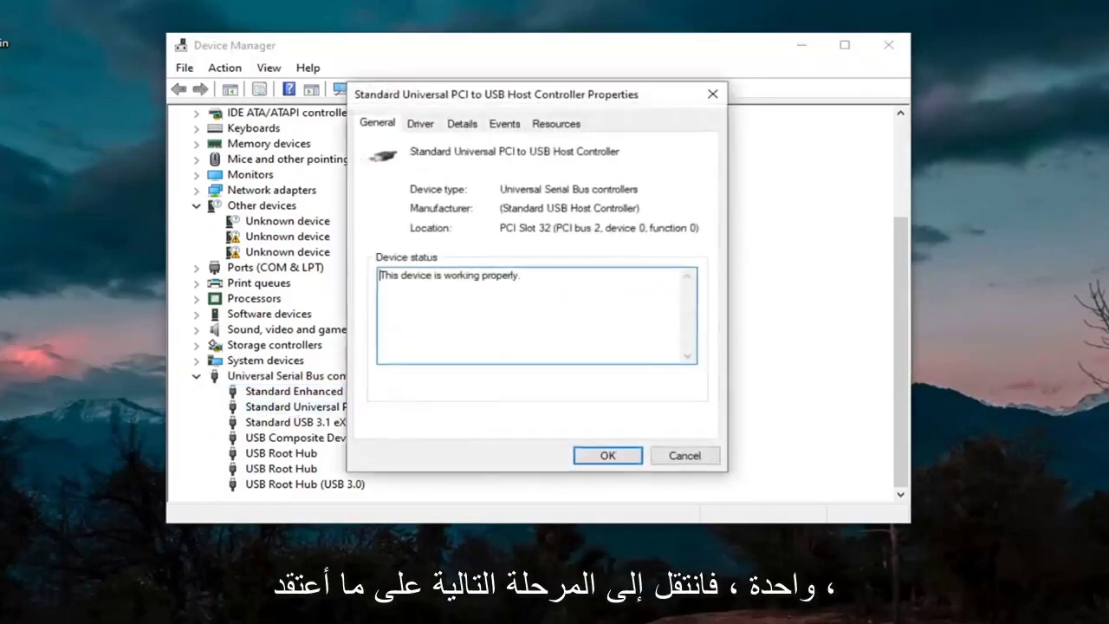
{"action": "left_click", "coordinate": [711, 94]}
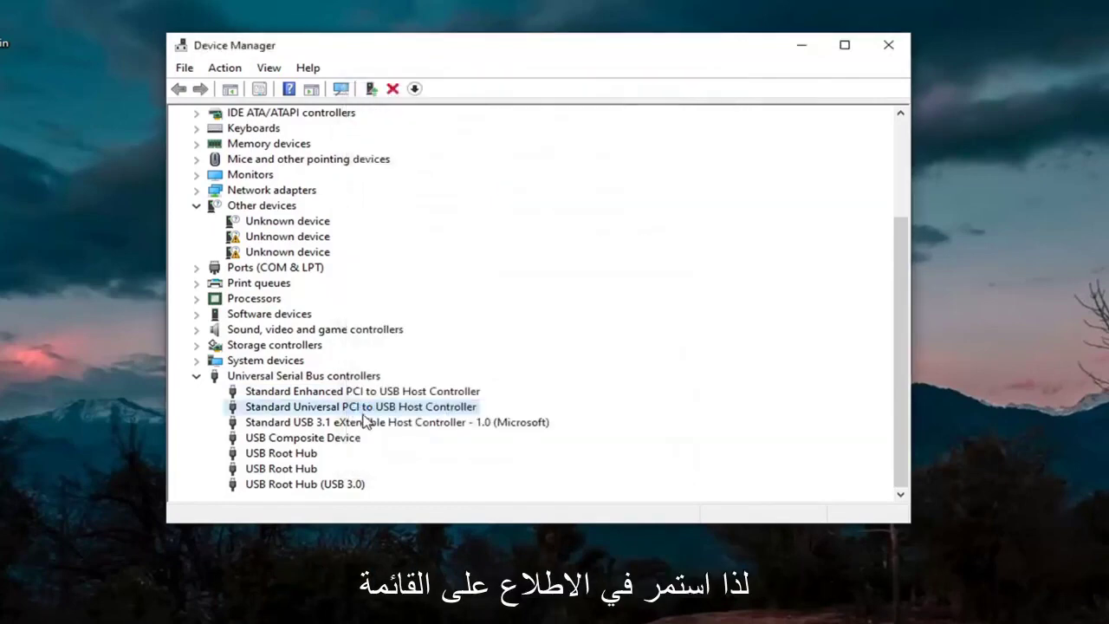
{"action": "double_click", "coordinate": [364, 408]}
{"action": "left_click", "coordinate": [711, 94]}
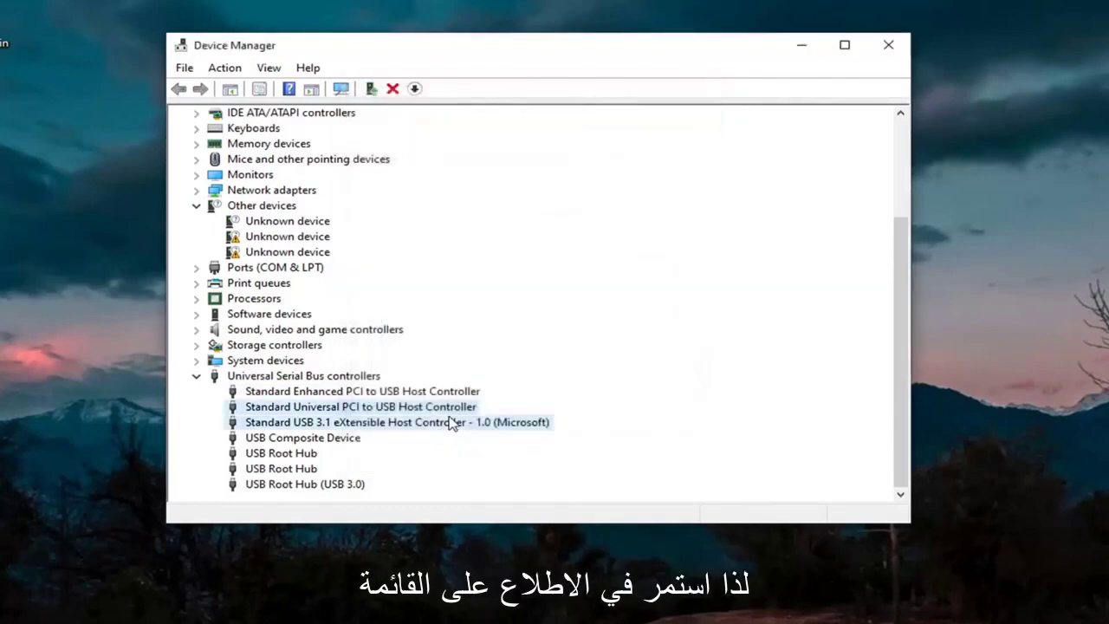
{"action": "double_click", "coordinate": [452, 422]}
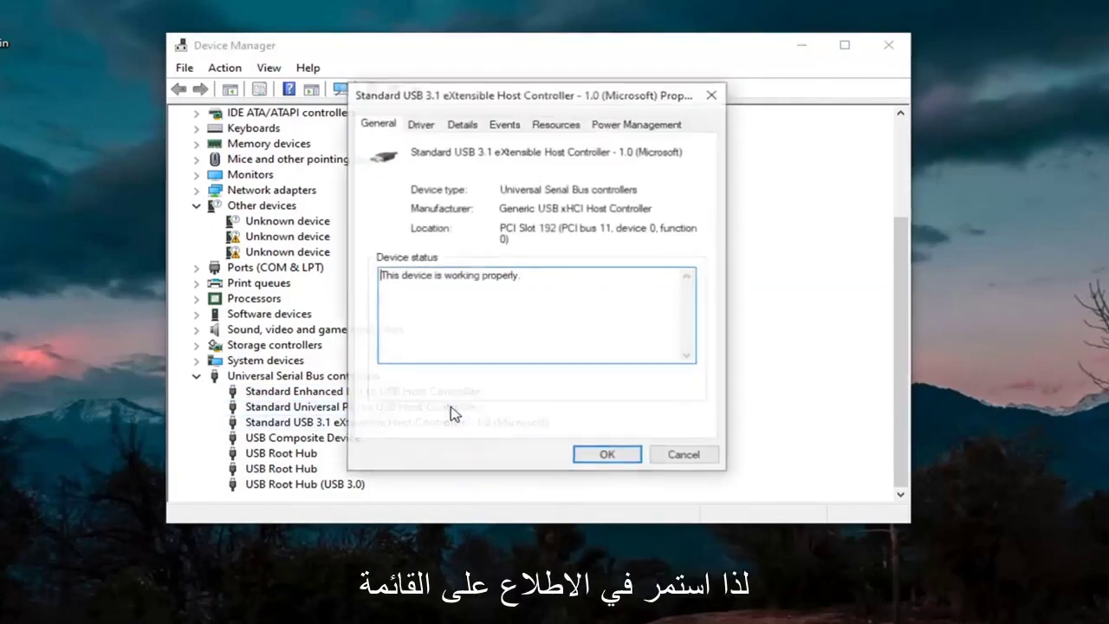
- Uncheck 'Allow the computer to turn off this device' for the USB 3.1 eXtensible Host Controller
{"action": "left_click", "coordinate": [628, 126]}
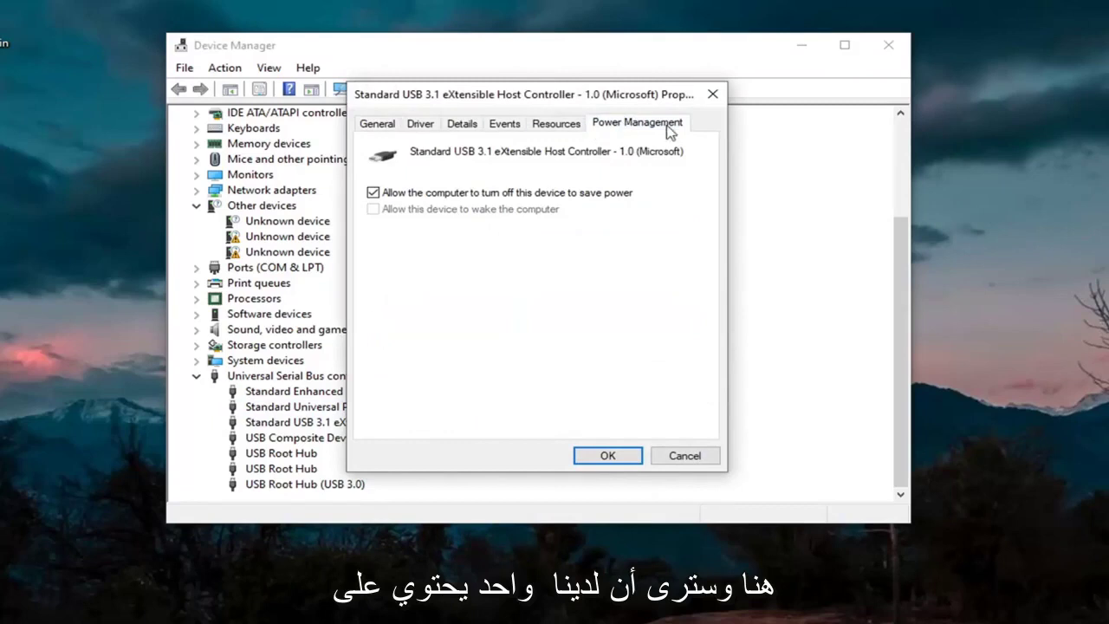
{"action": "left_click", "coordinate": [374, 192]}
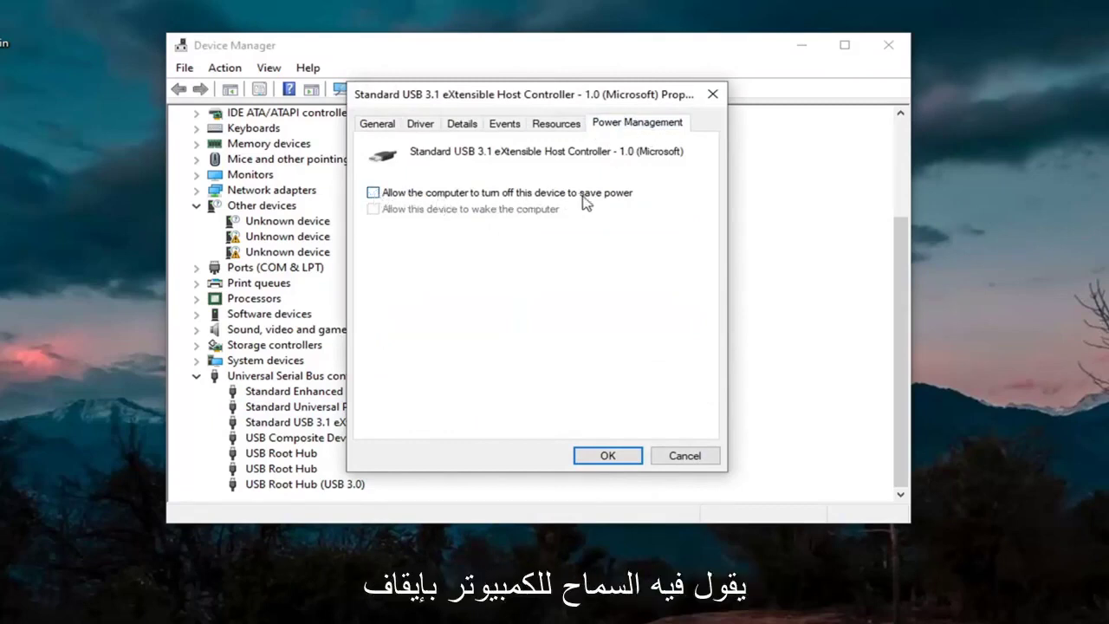
{"action": "left_click", "coordinate": [611, 457]}
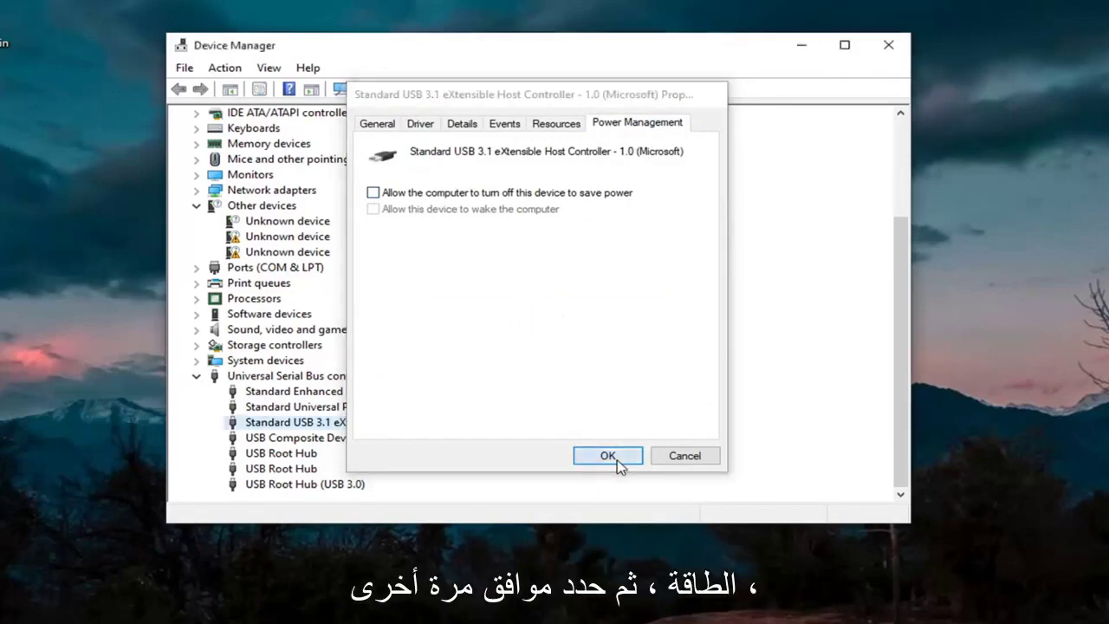
- Turn off power saving for the first USB Root Hub
{"action": "double_click", "coordinate": [343, 442]}
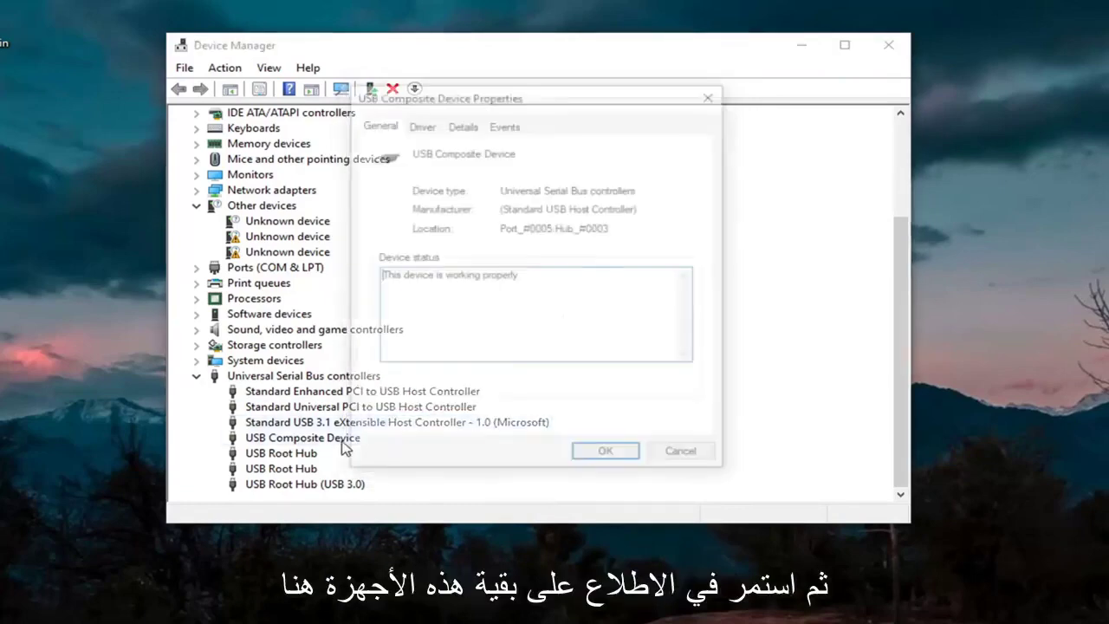
{"action": "left_click", "coordinate": [713, 98]}
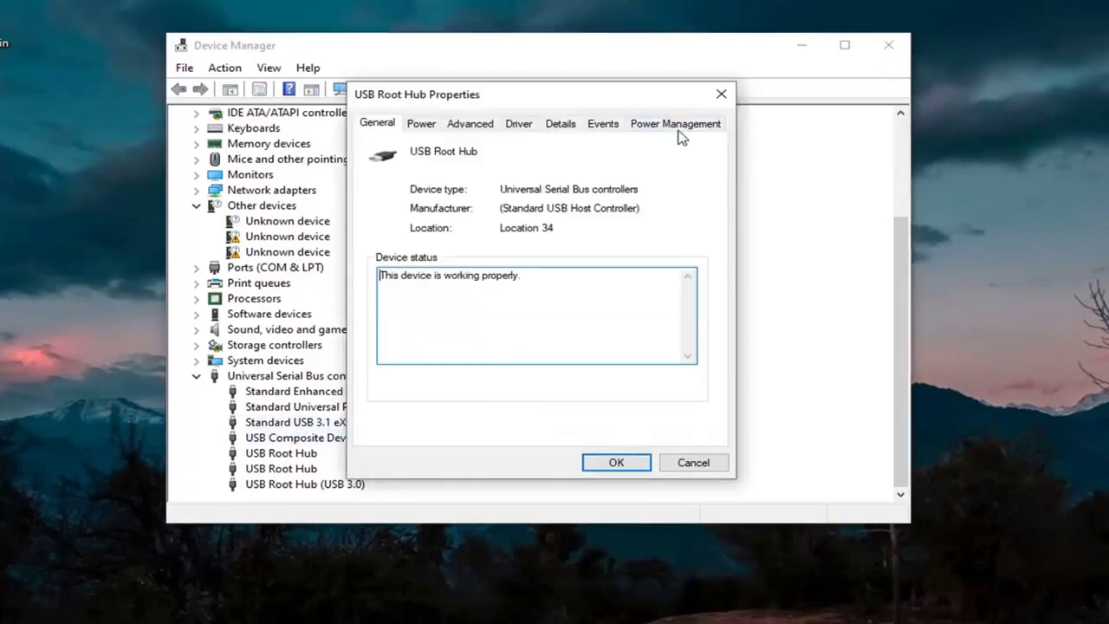
{"action": "left_click", "coordinate": [674, 128]}
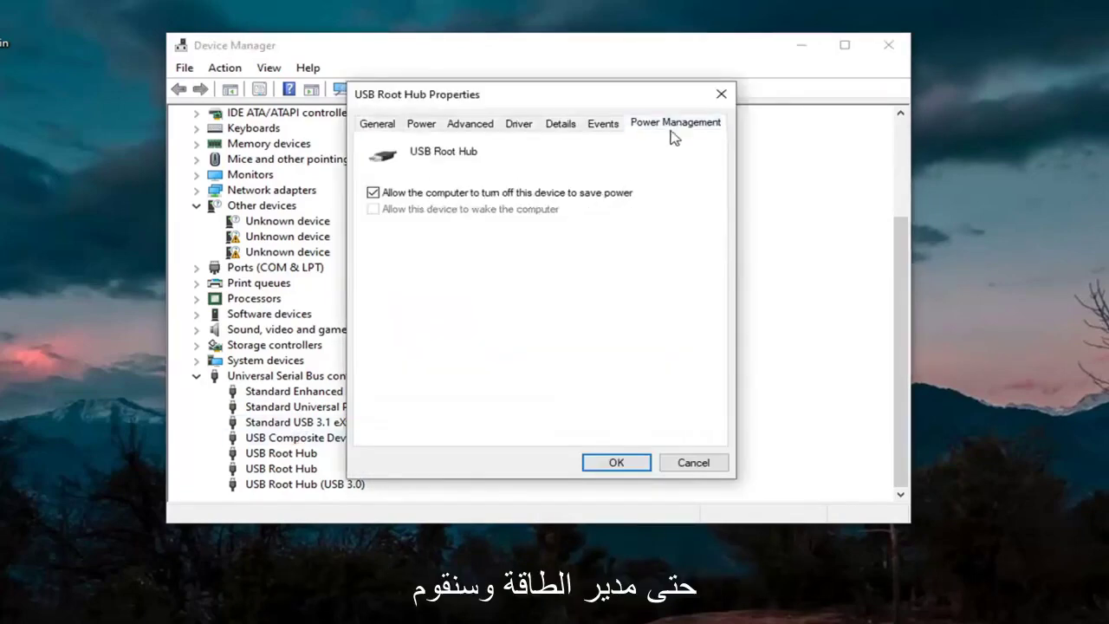
{"action": "left_click", "coordinate": [433, 198]}
{"action": "left_click", "coordinate": [628, 464]}
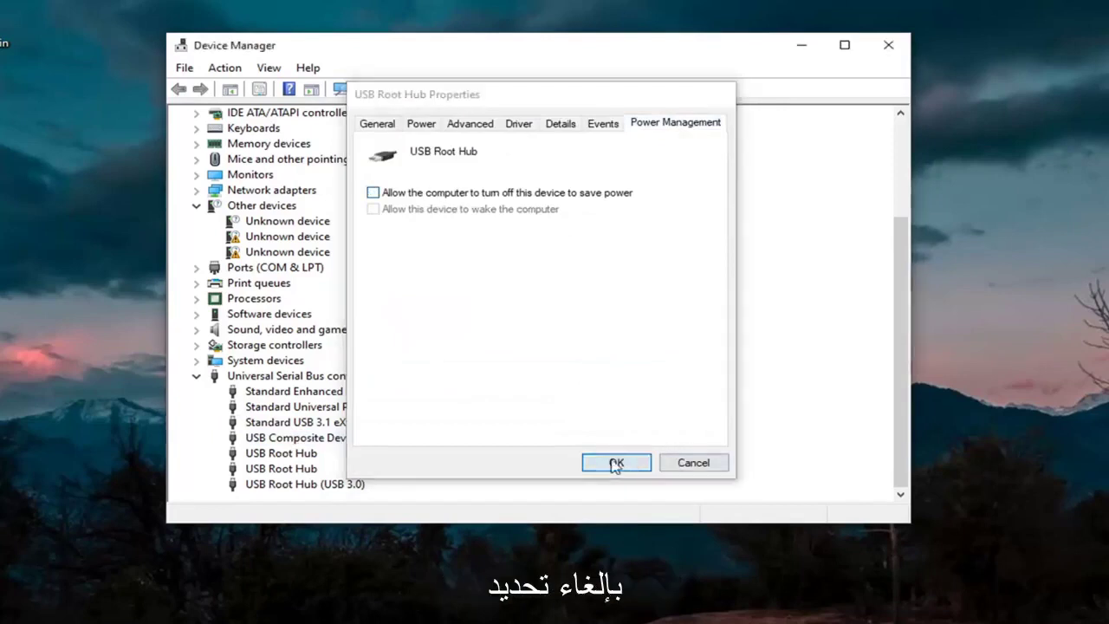
- Turn off power saving for the second USB Root Hub
{"action": "double_click", "coordinate": [308, 469]}
{"action": "left_click", "coordinate": [674, 122]}
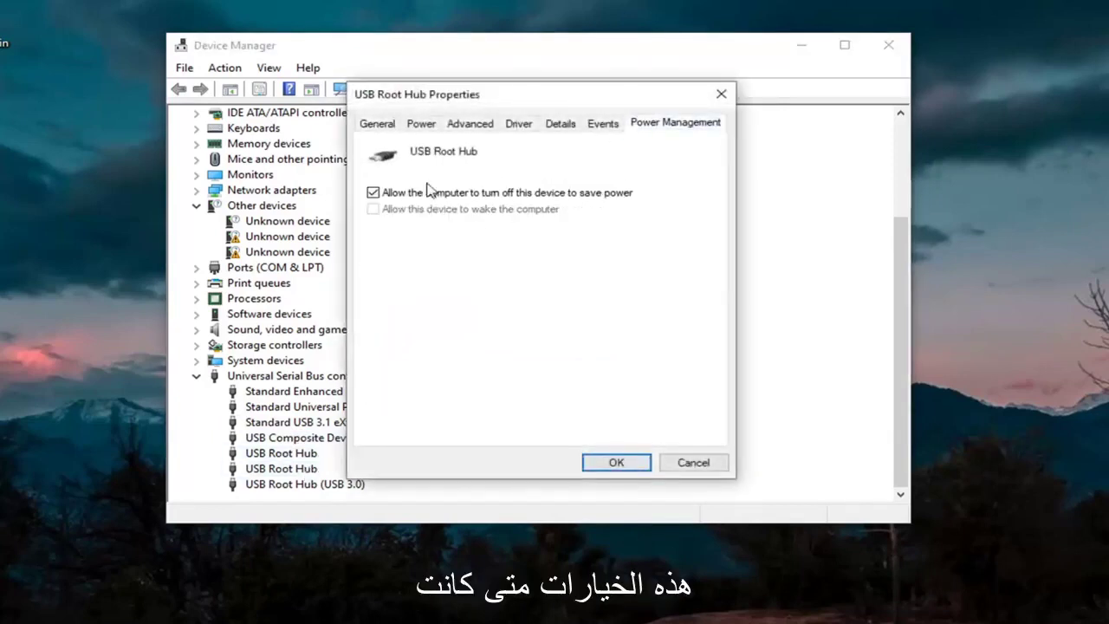
{"action": "left_click", "coordinate": [431, 197]}
{"action": "left_click", "coordinate": [616, 462]}
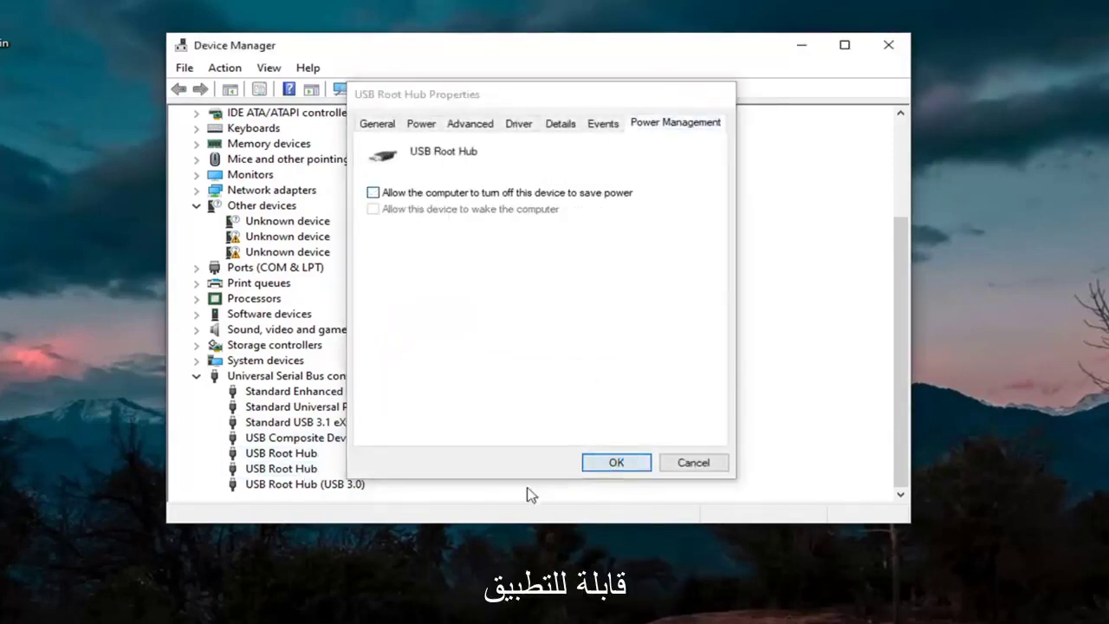
{"action": "left_click", "coordinate": [322, 486]}
- Uncheck 'Allow the computer to turn off this device' for USB Root Hub (USB 3.0), then close Device Manager
{"action": "double_click", "coordinate": [323, 487]}
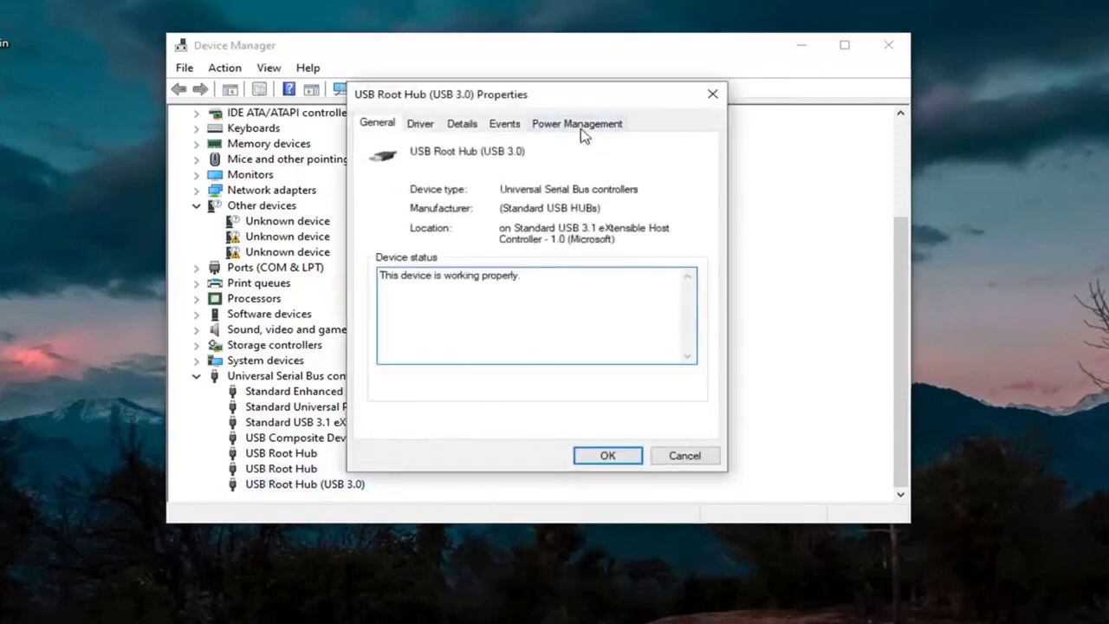
{"action": "left_click", "coordinate": [589, 122]}
{"action": "left_click", "coordinate": [420, 195]}
{"action": "left_click", "coordinate": [613, 457]}
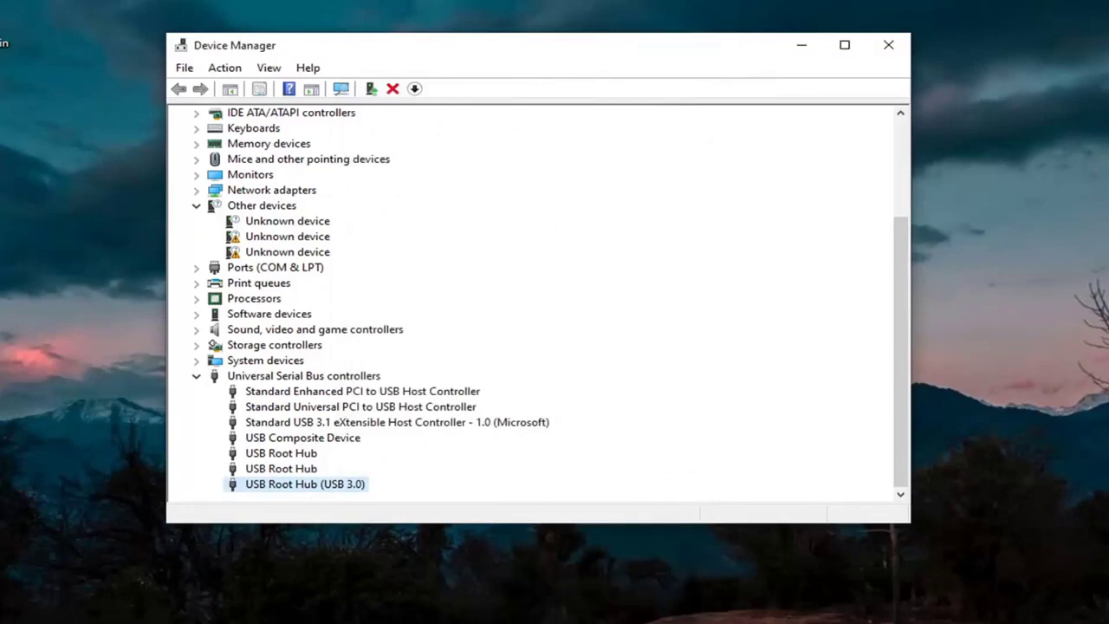
{"action": "left_click", "coordinate": [888, 44]}
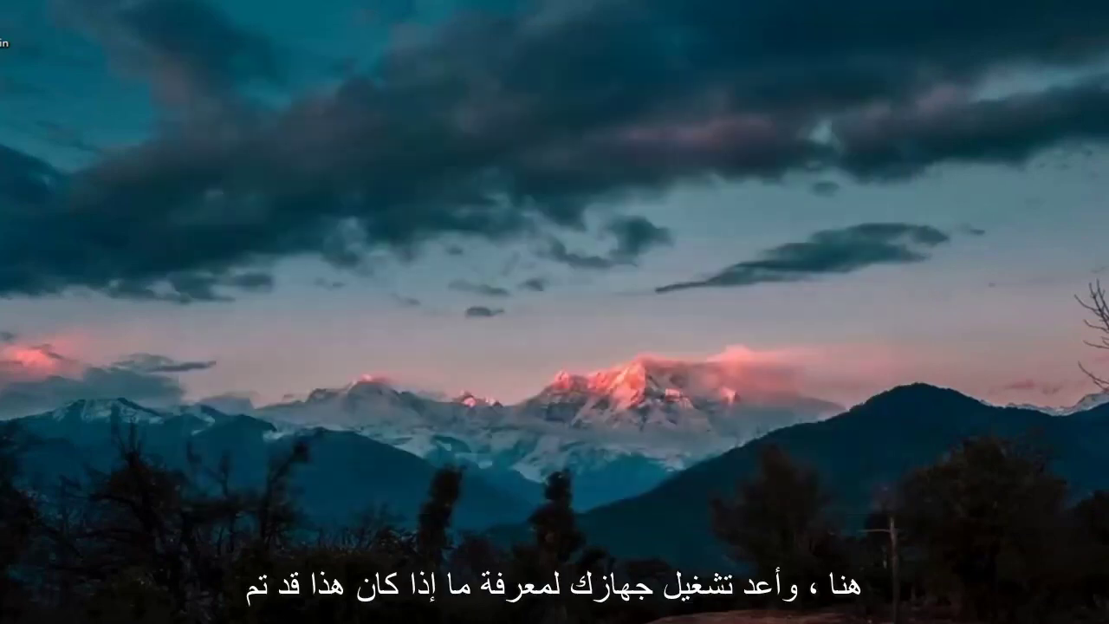